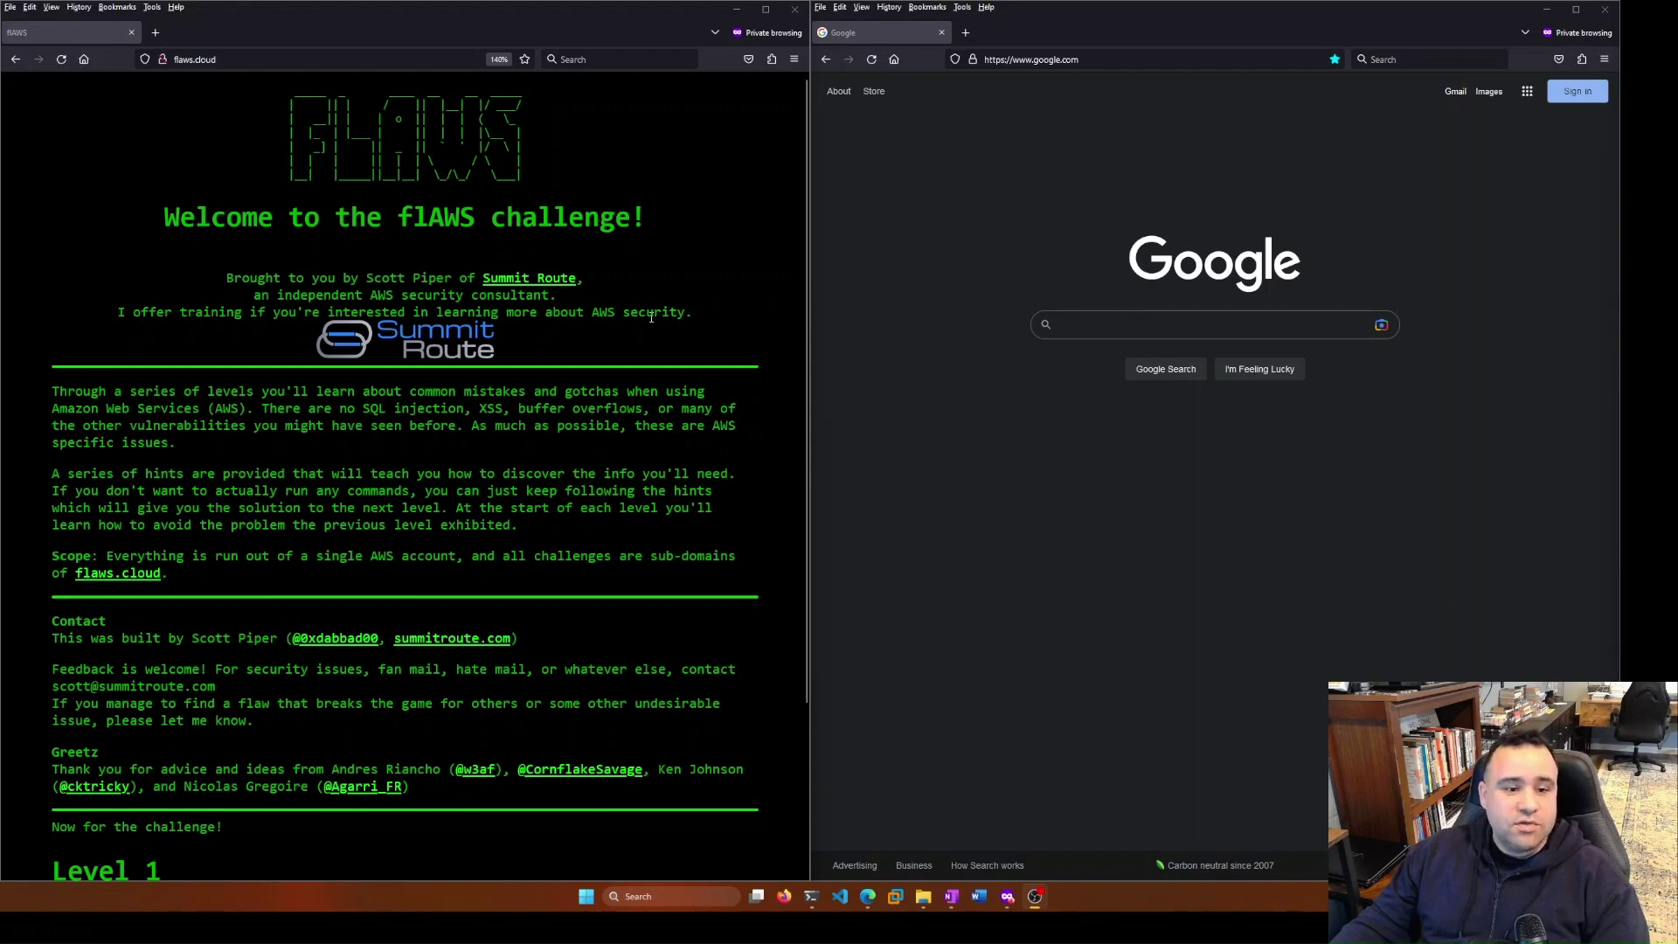
scroll(651, 306, "down", 3)
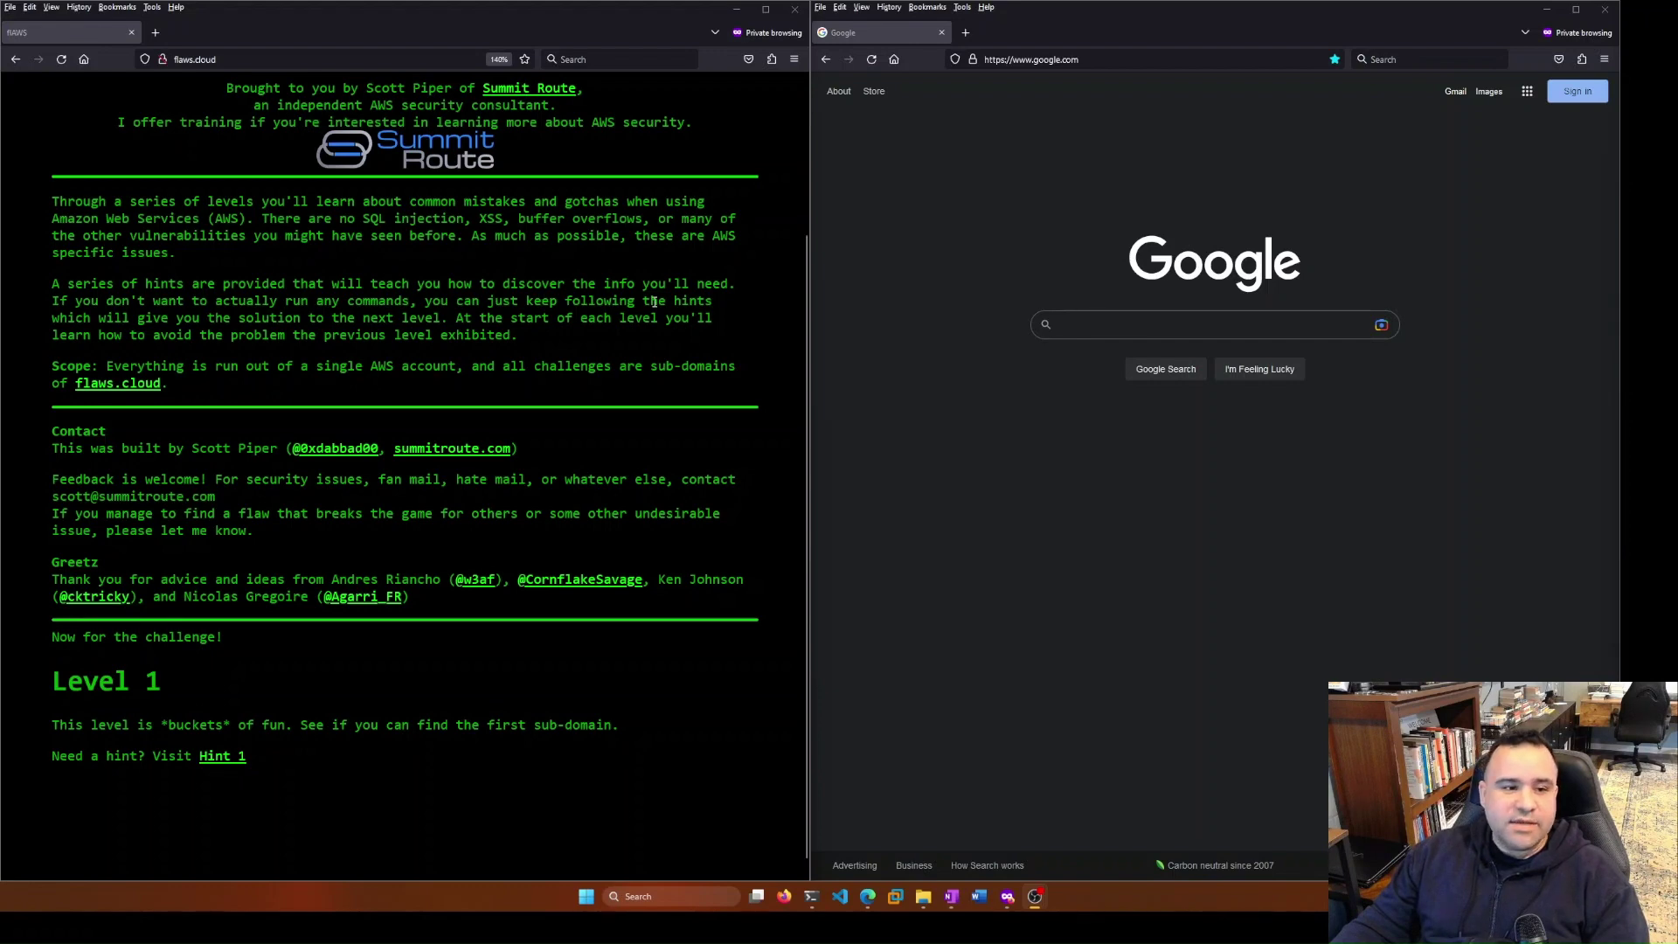
scroll(651, 300, "up", 3)
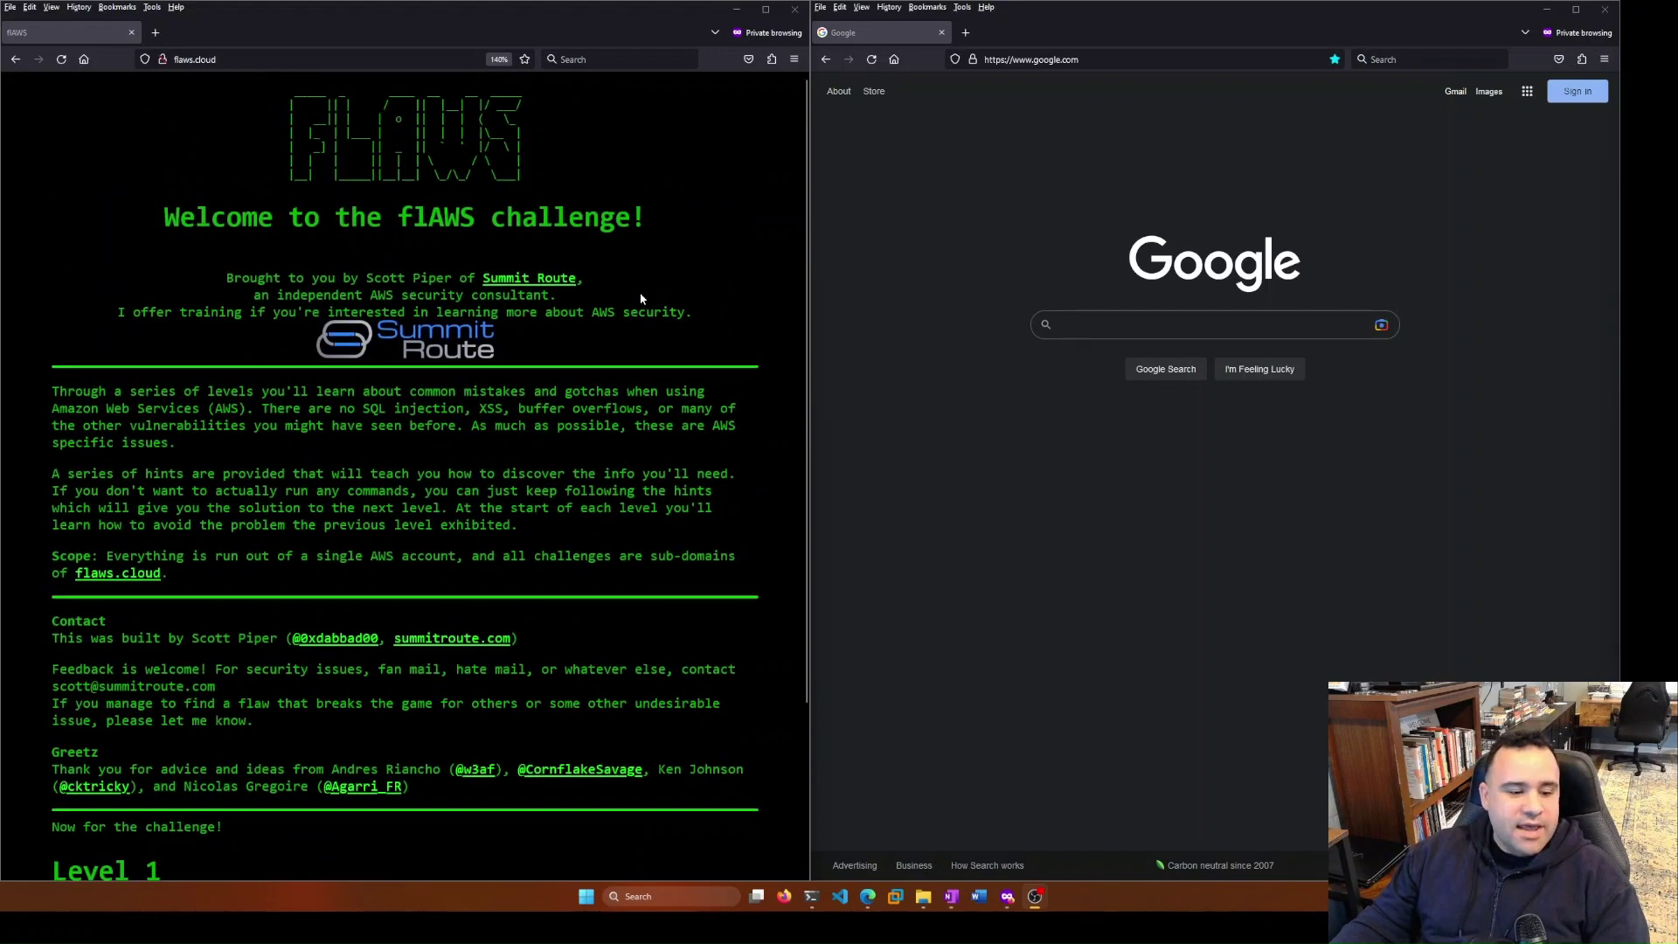
scroll(641, 299, "down", 1)
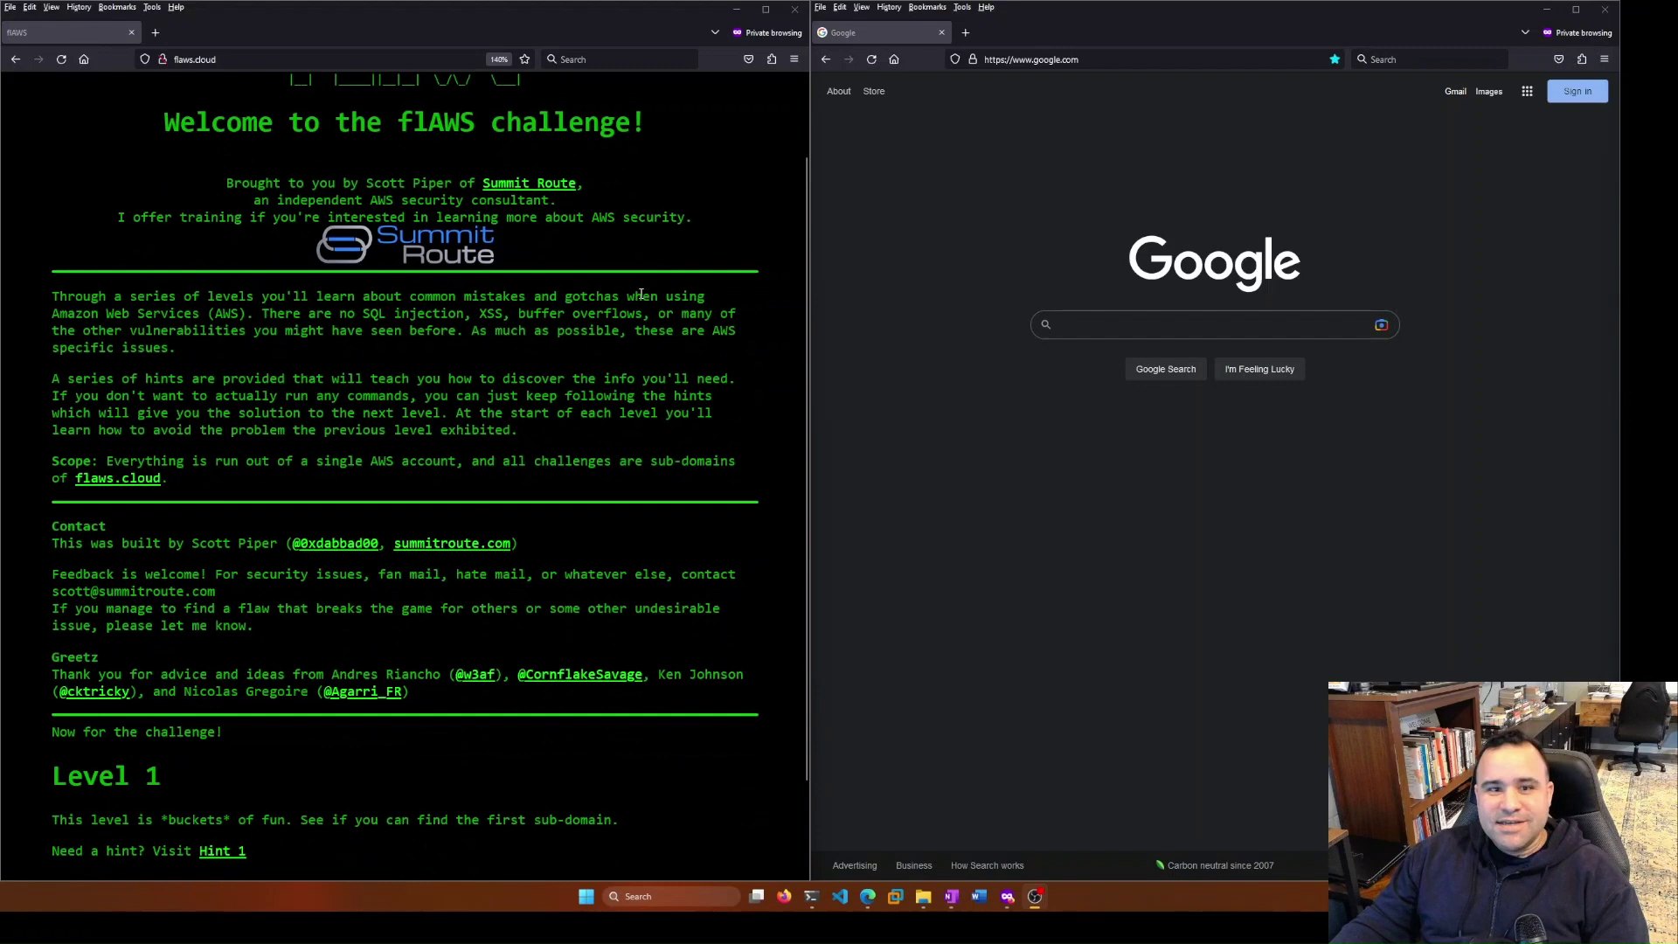
scroll(641, 300, "down", 1)
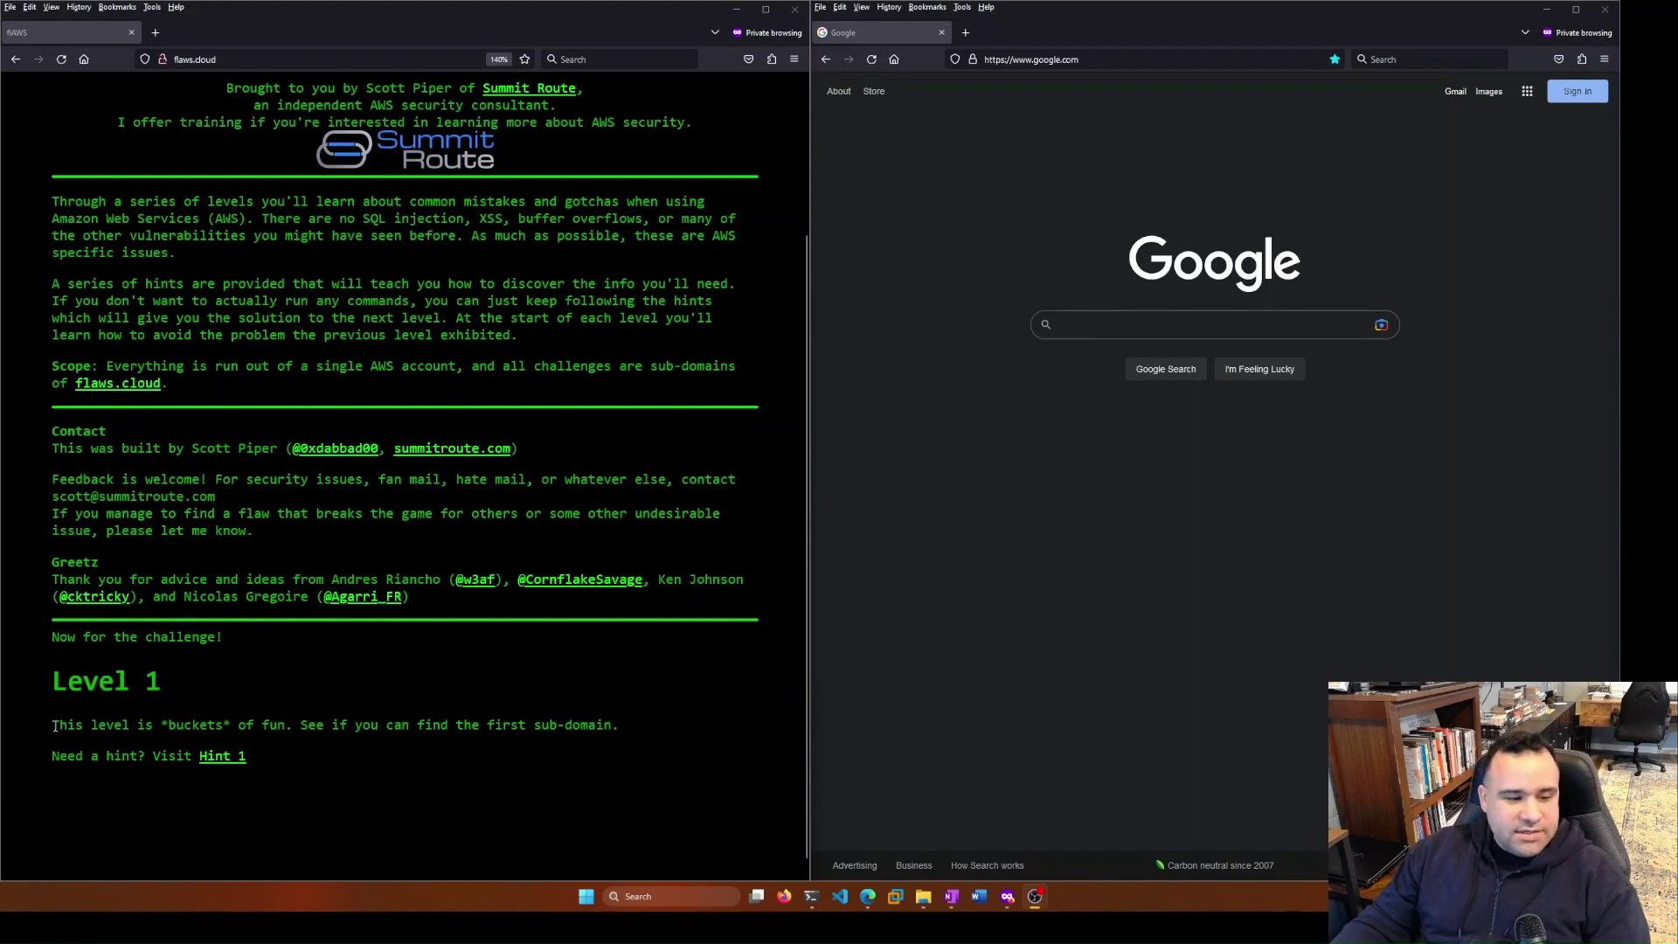
left_click_drag(54, 727, 552, 738)
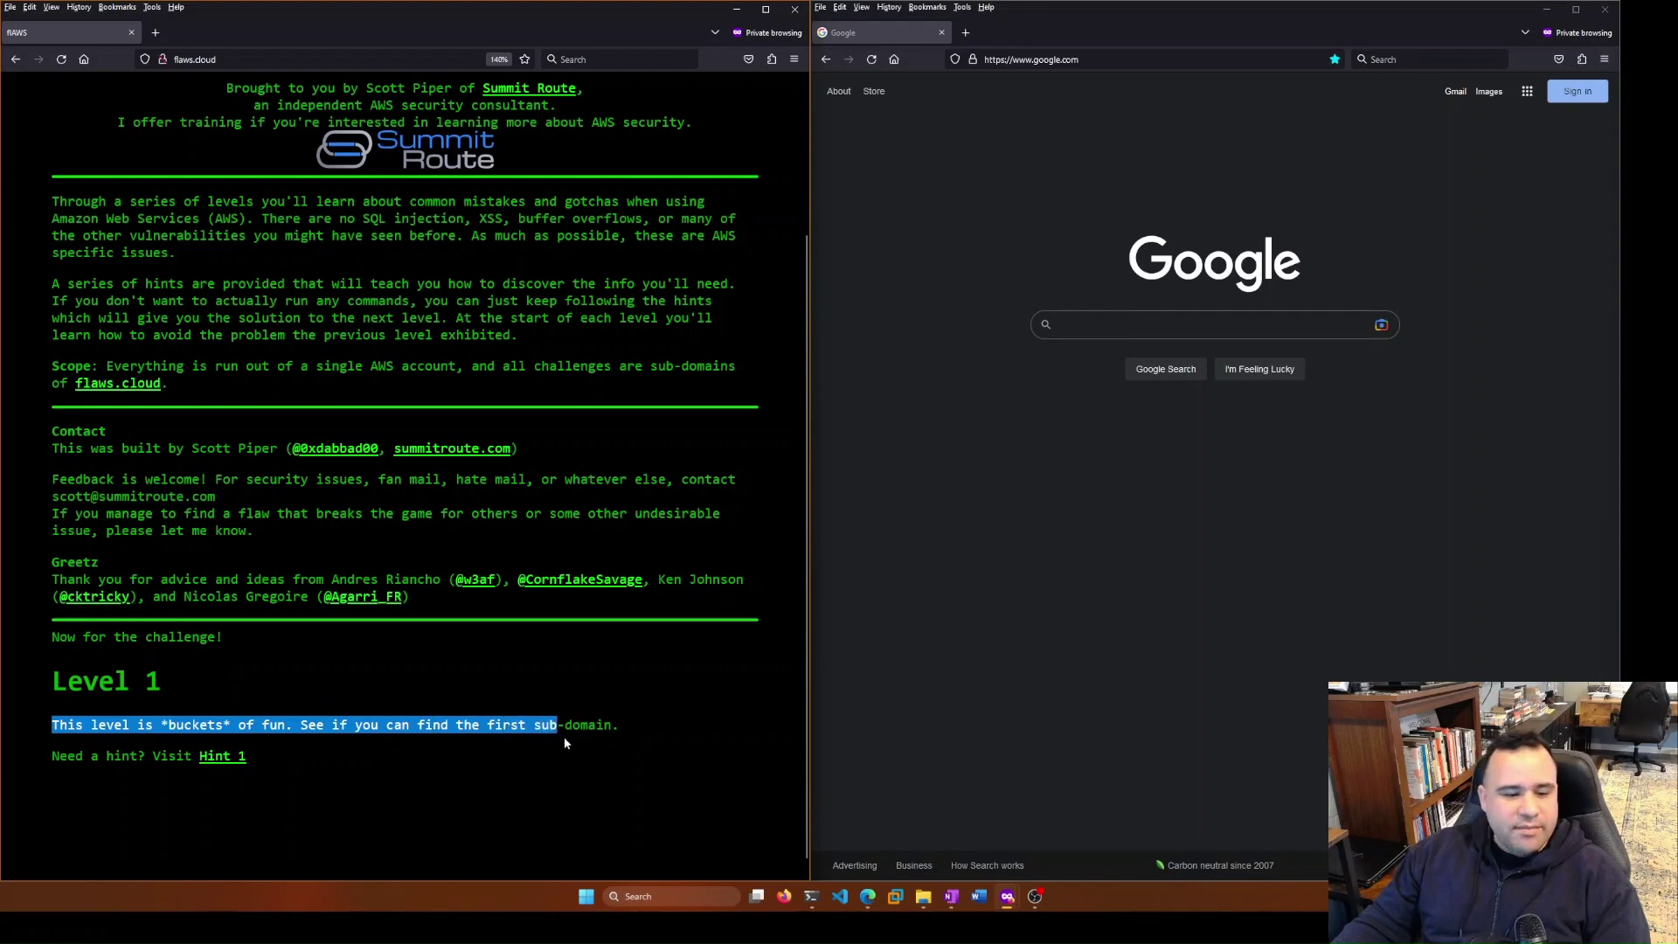
left_click(595, 743)
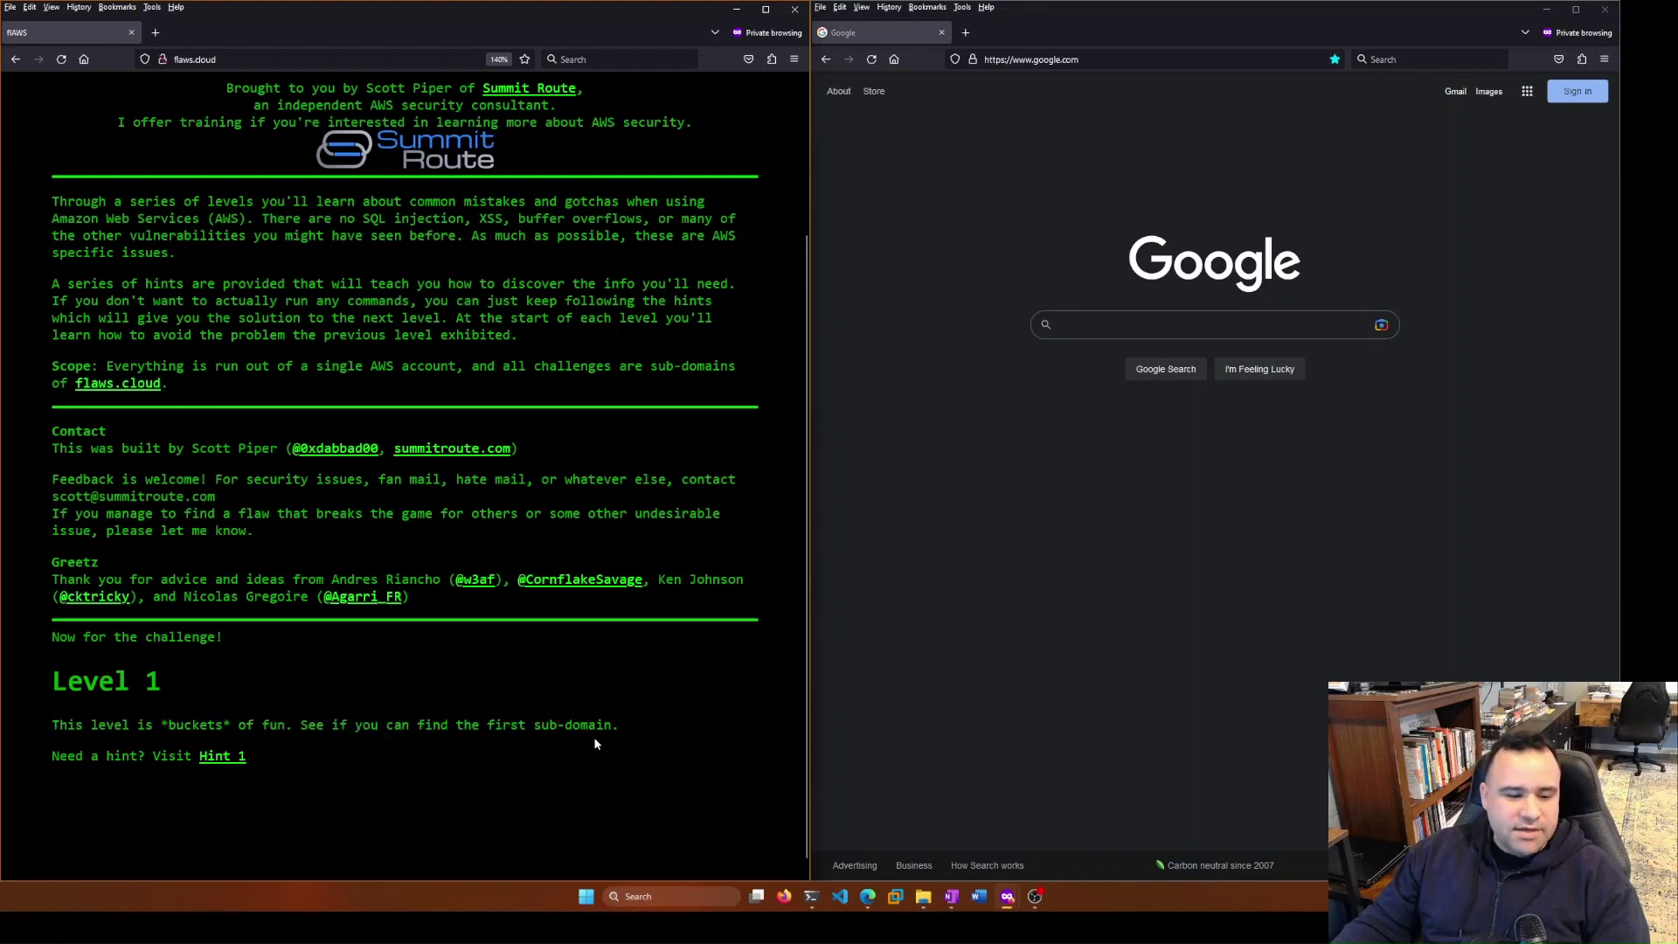
double_click(172, 725)
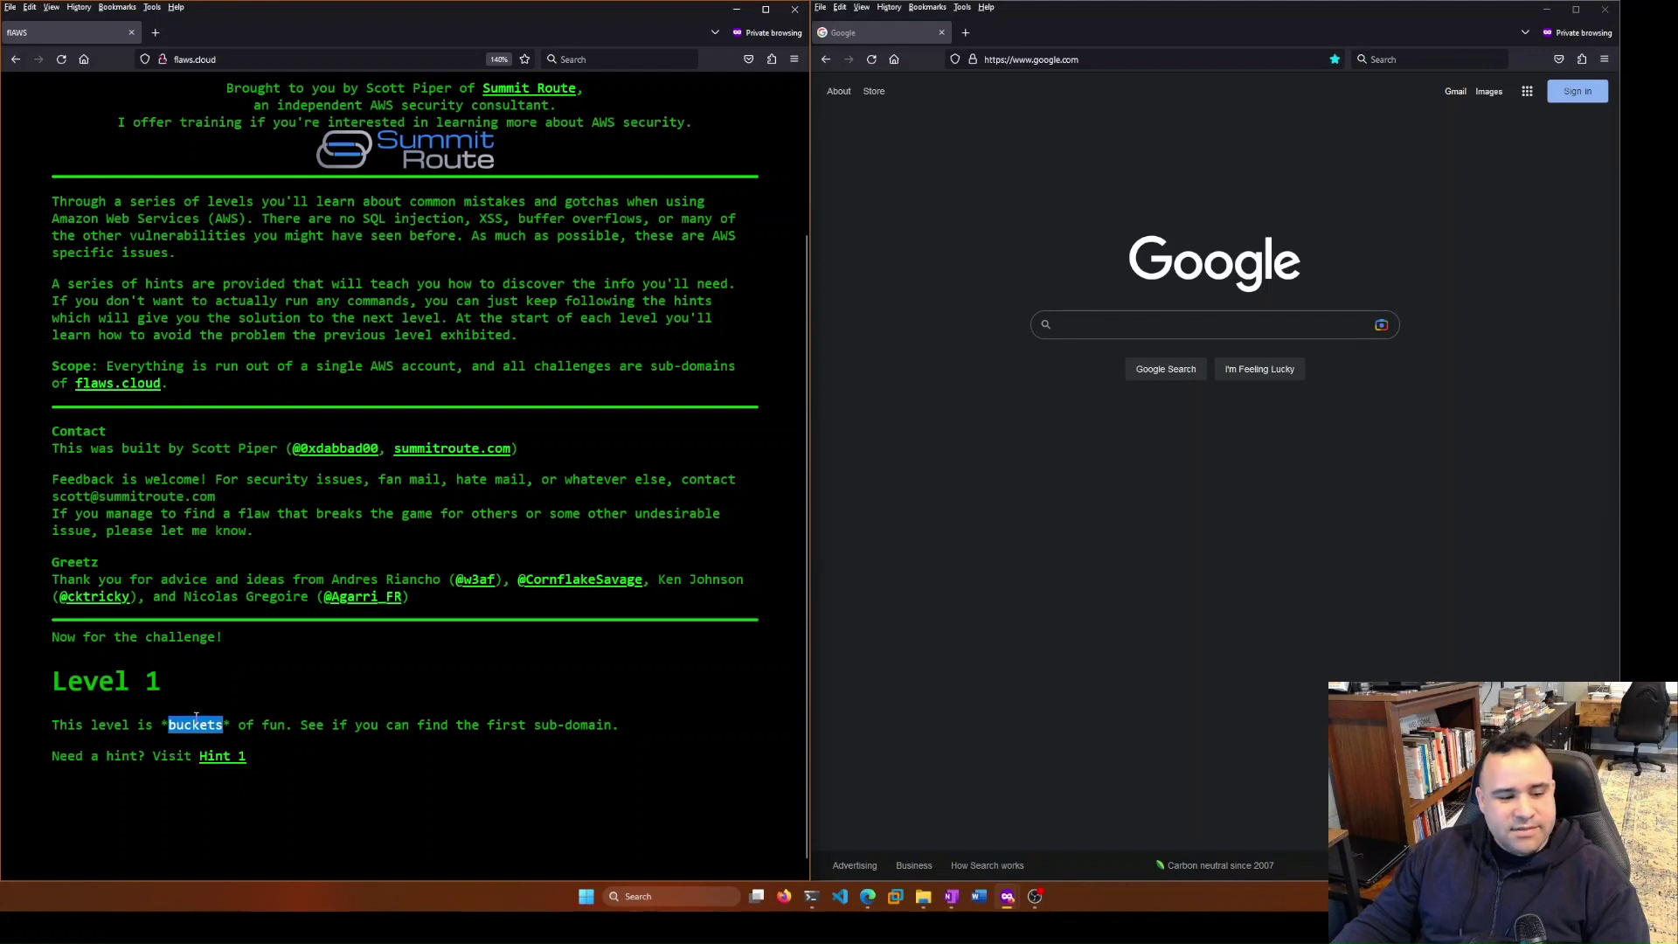
left_click_drag(486, 726, 594, 725)
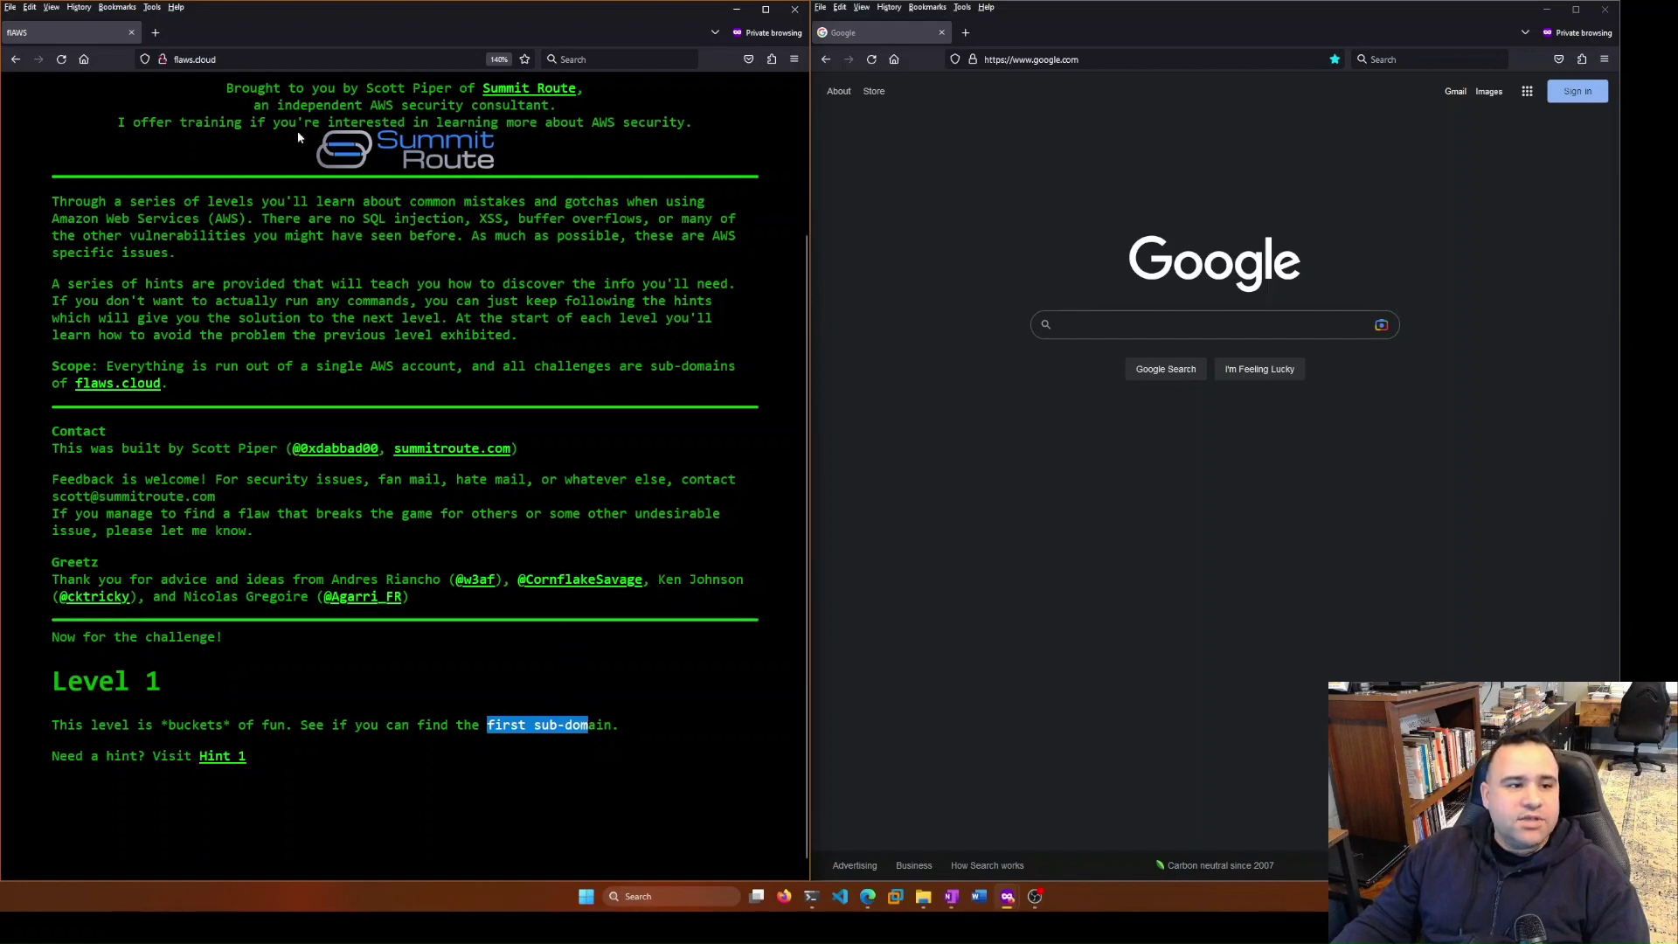
left_click(224, 60)
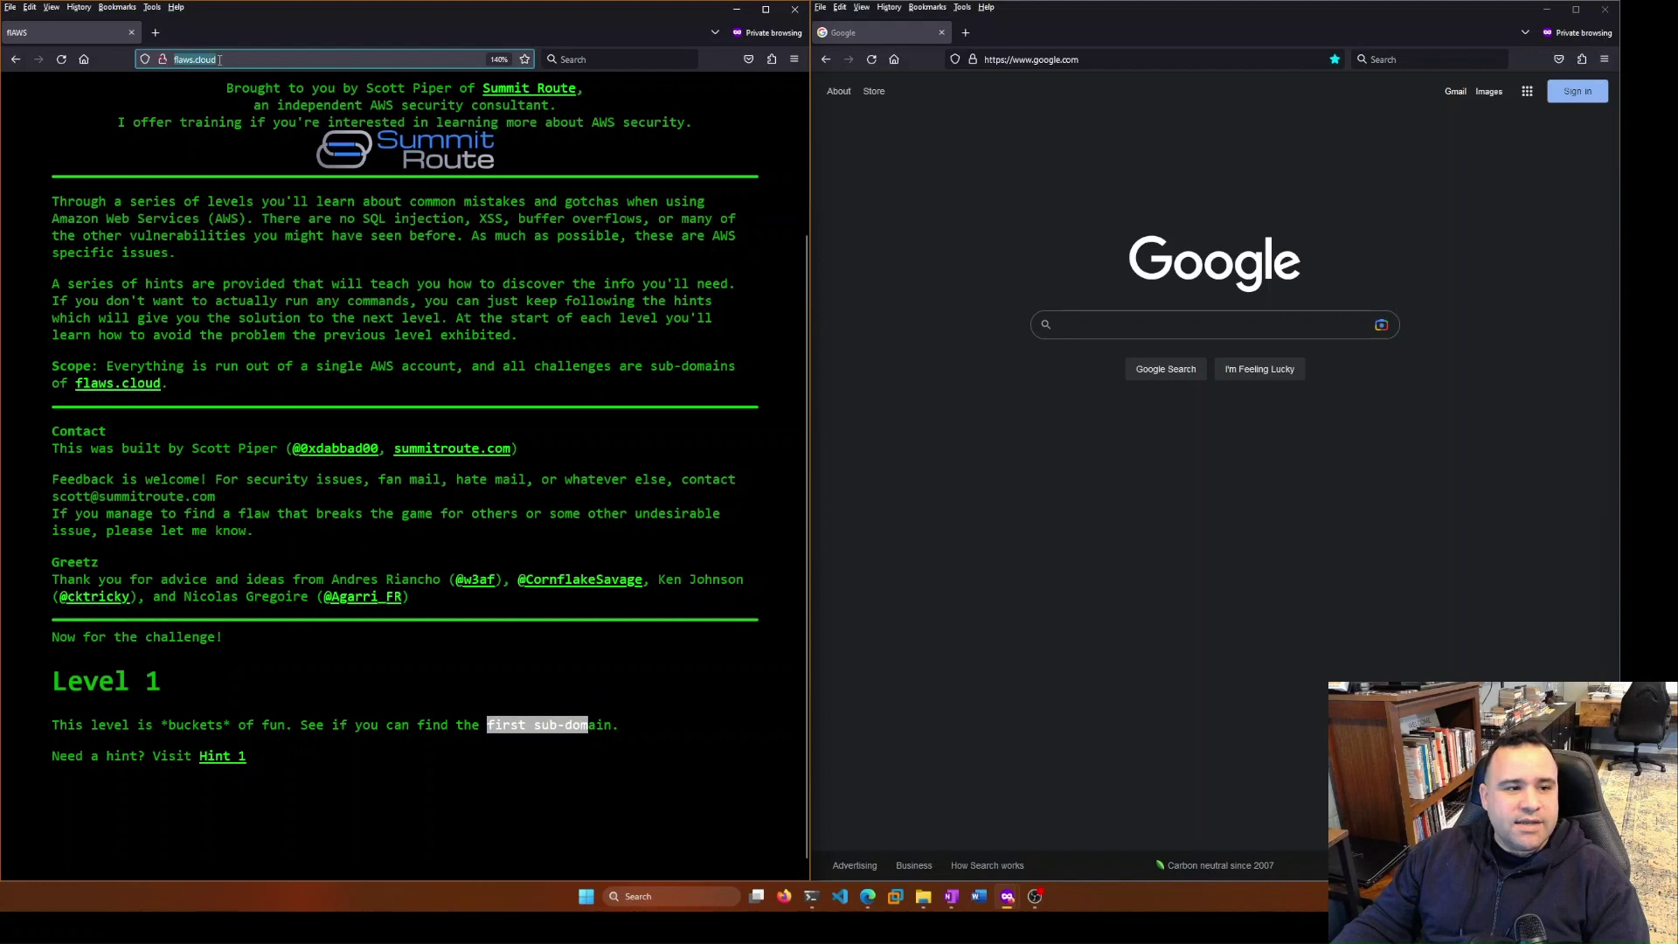
type("/")
left_click_drag(217, 59, 200, 59)
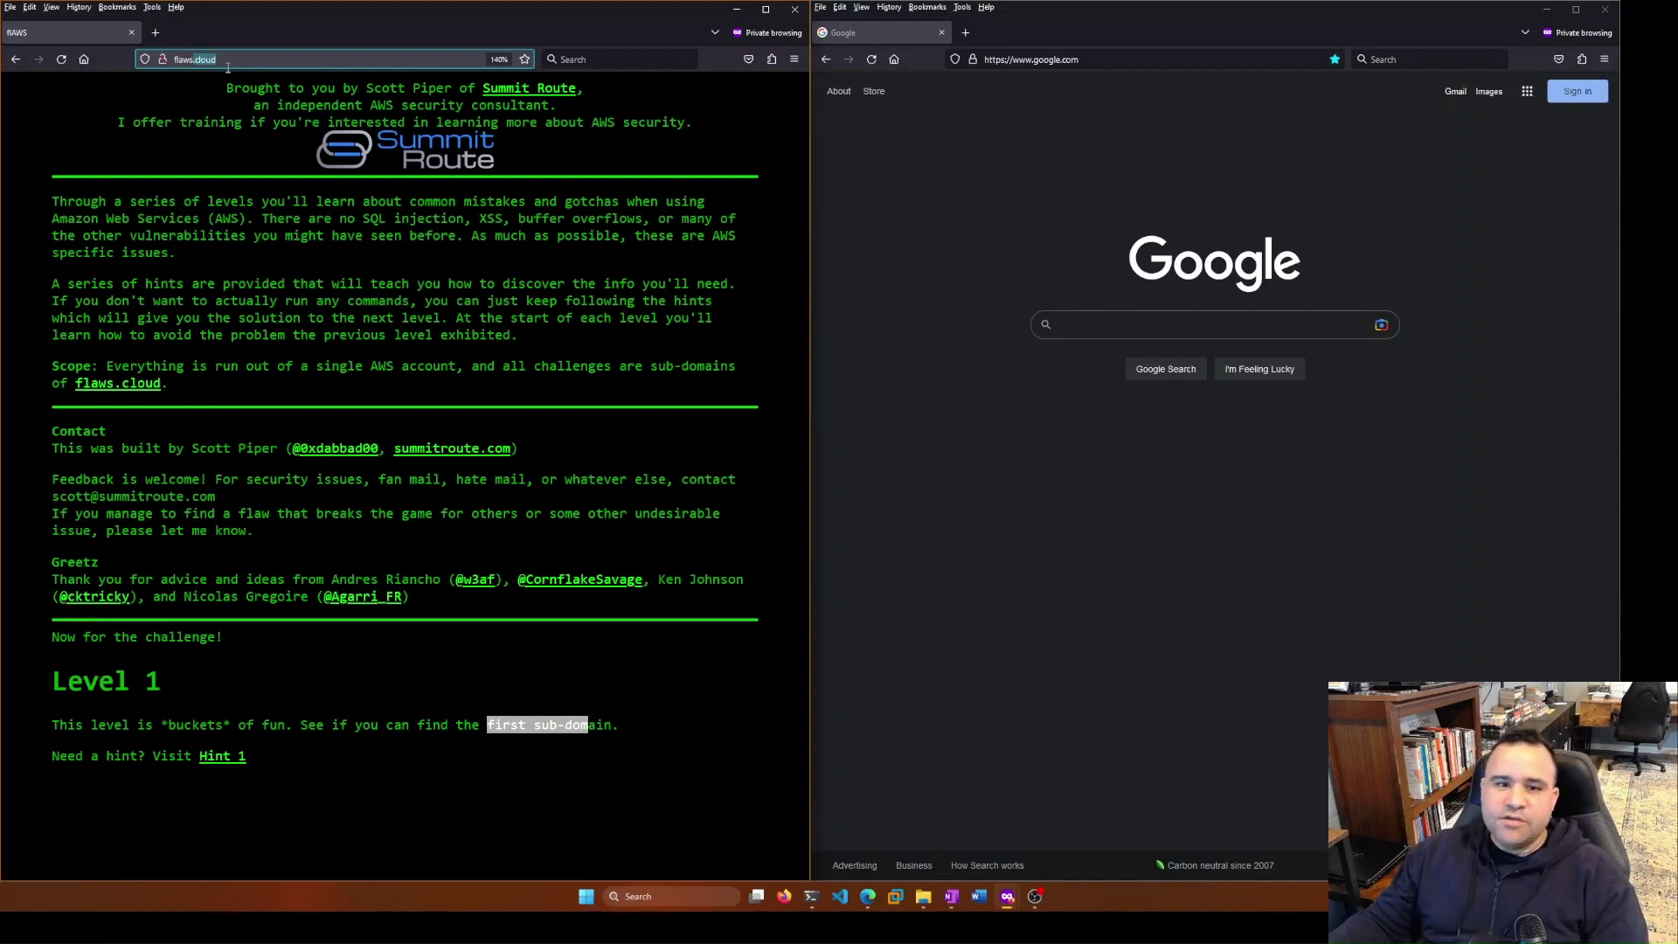
left_click(226, 59)
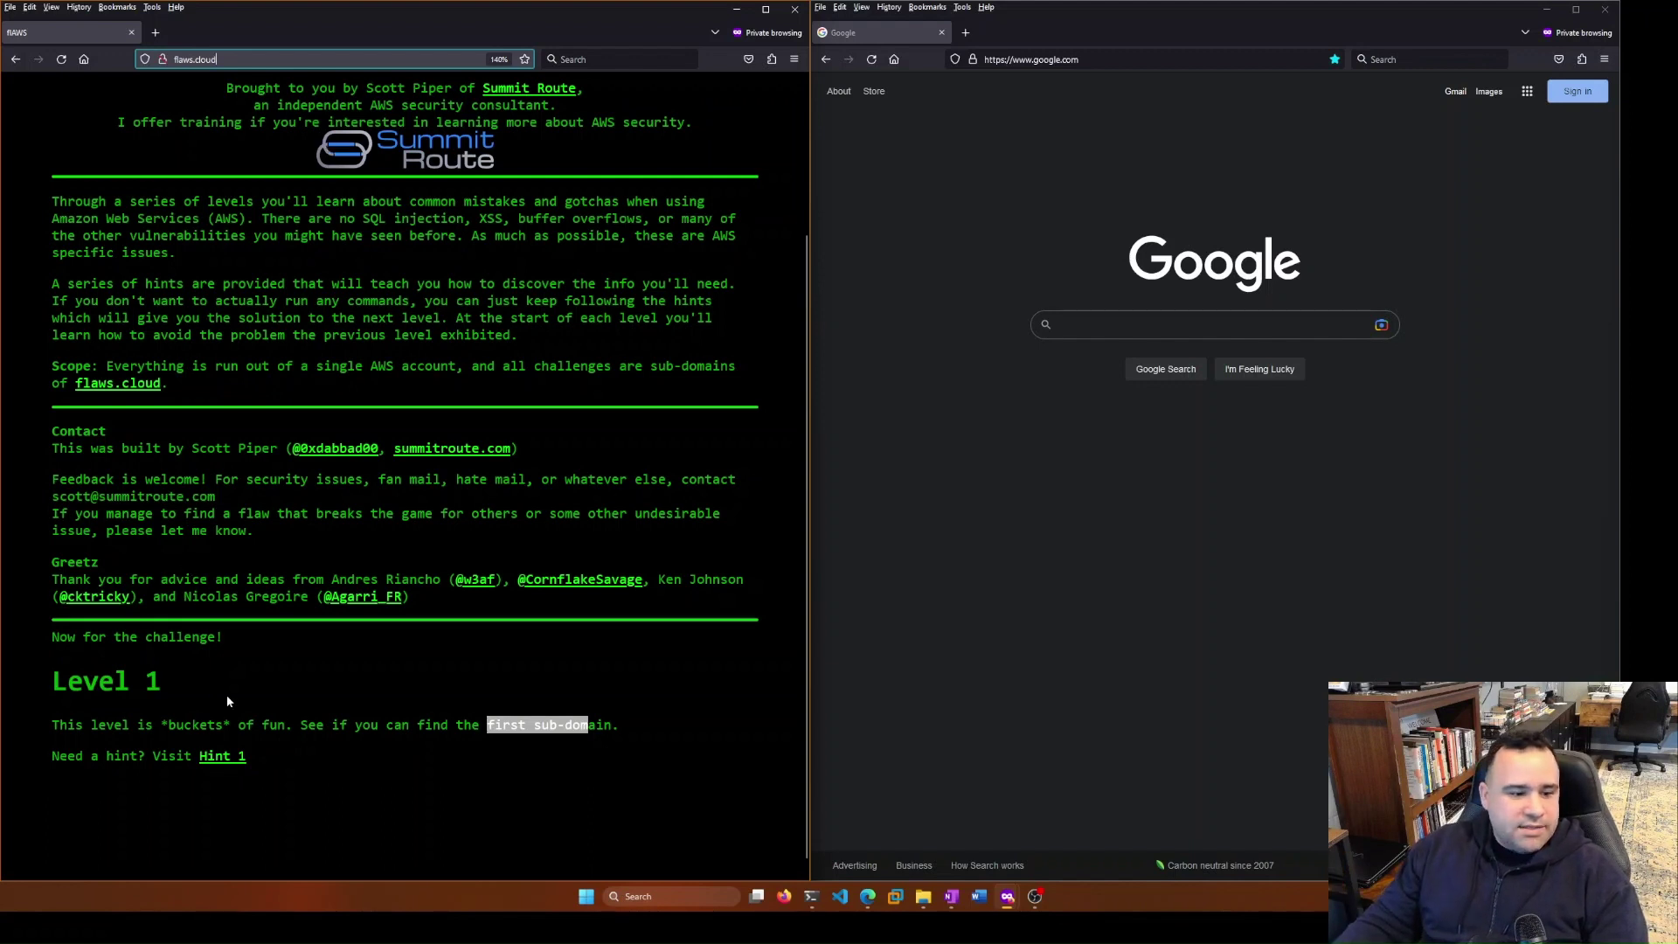
left_click_drag(160, 724, 231, 723)
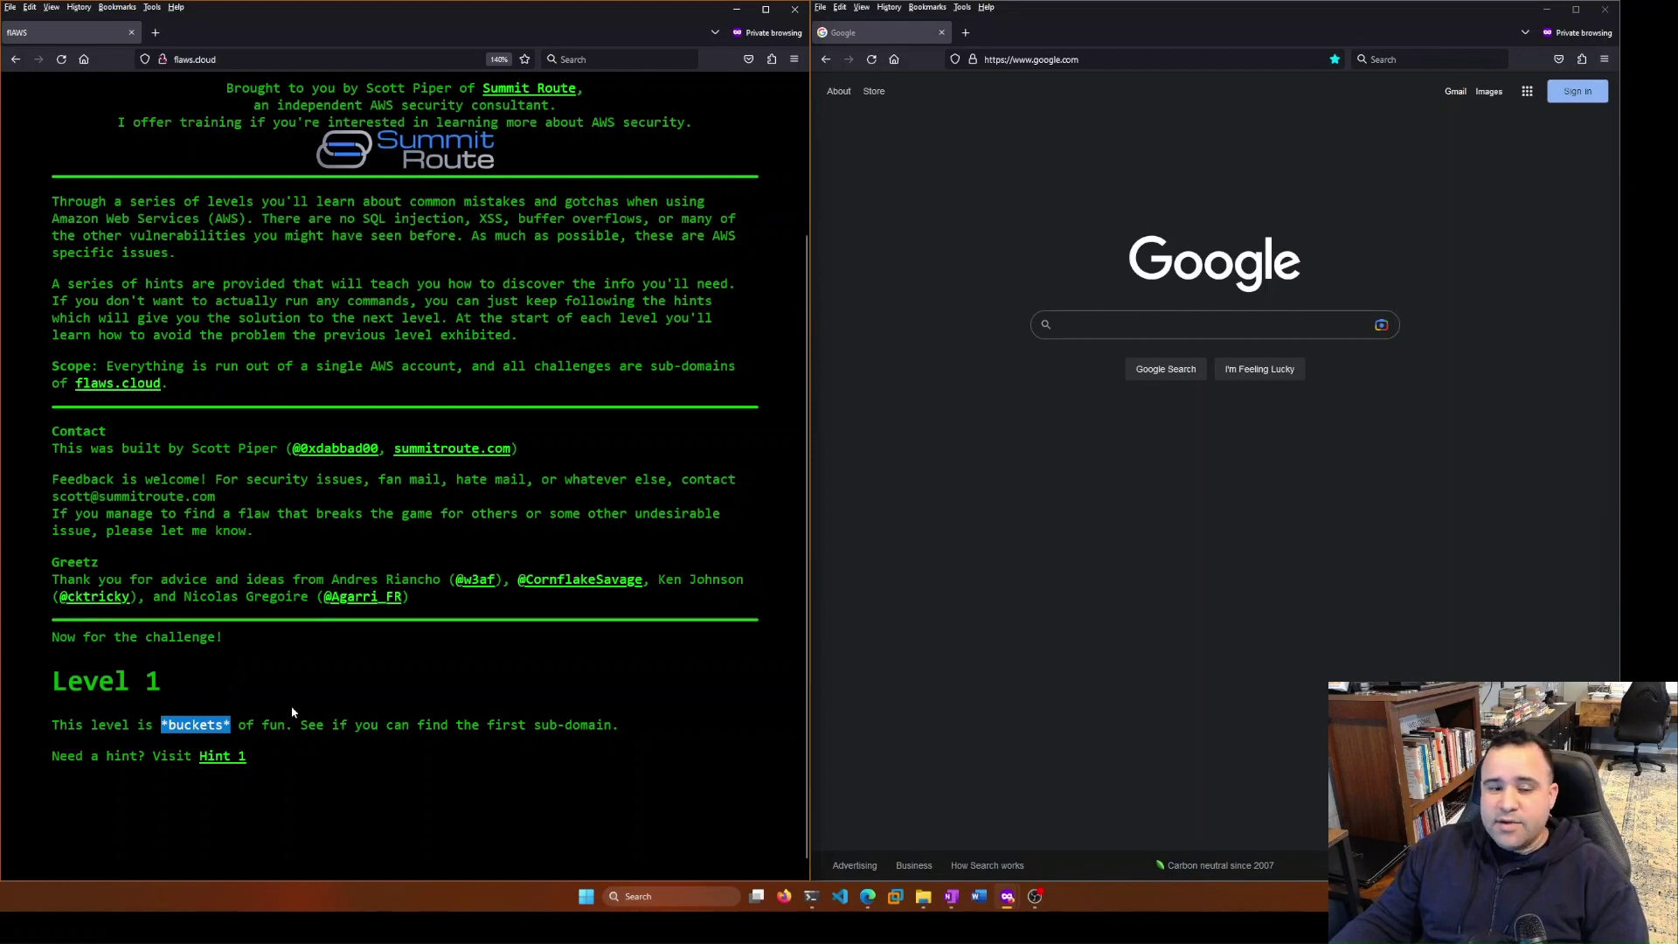
left_click(243, 707)
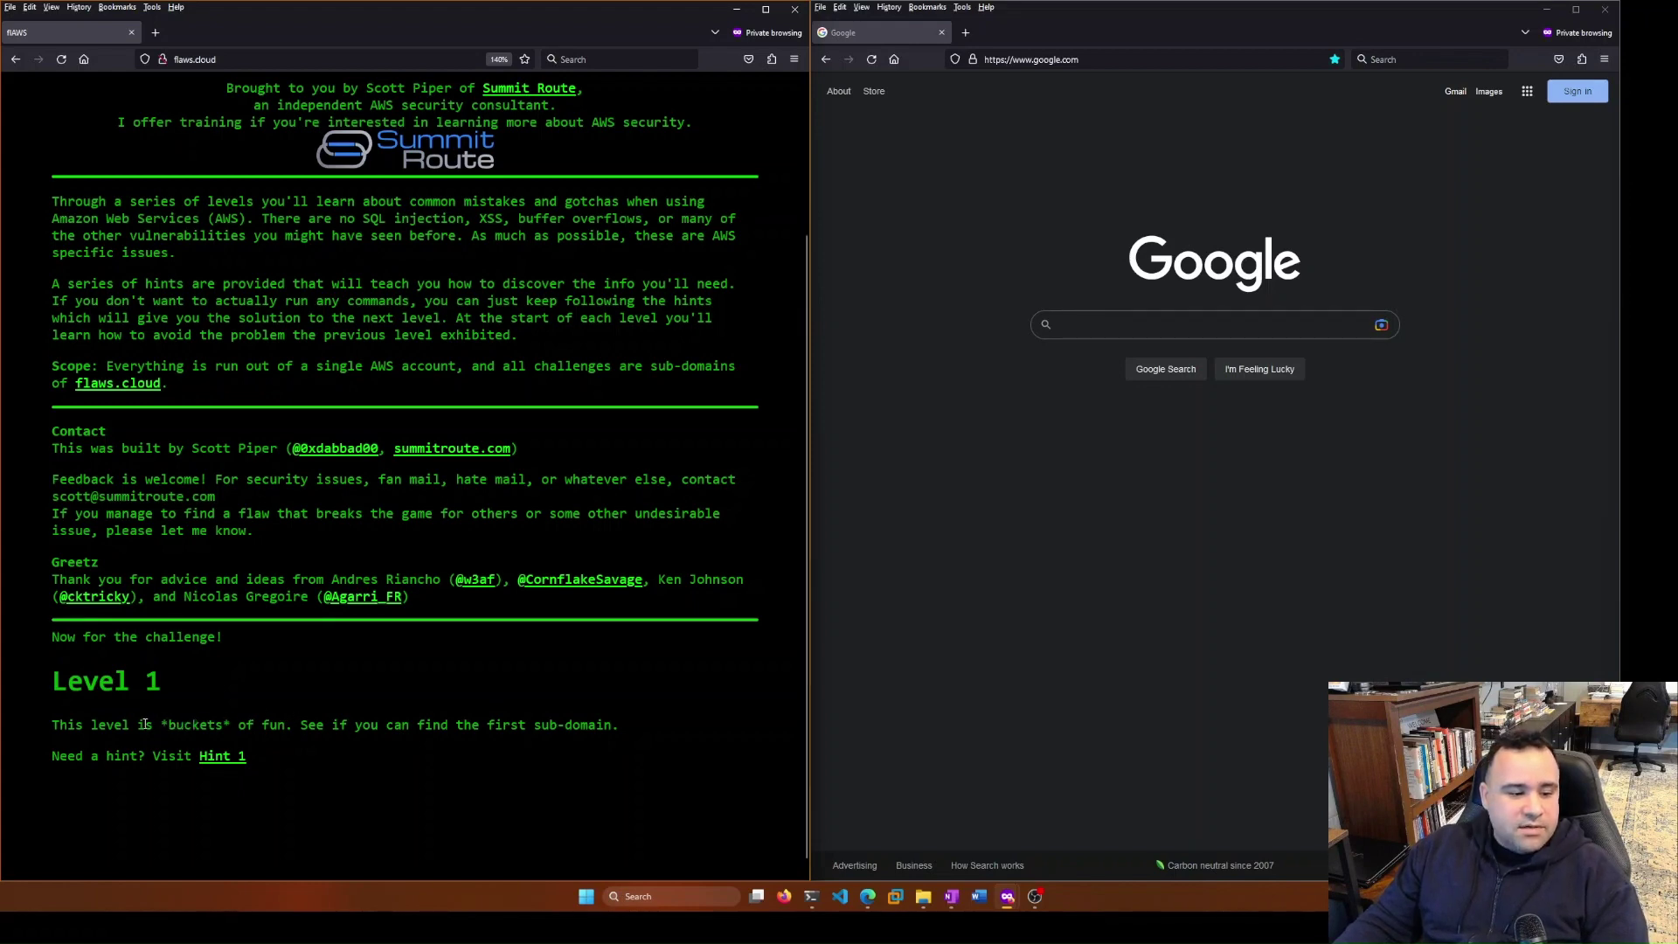
left_click_drag(145, 725, 234, 726)
left_click(381, 744)
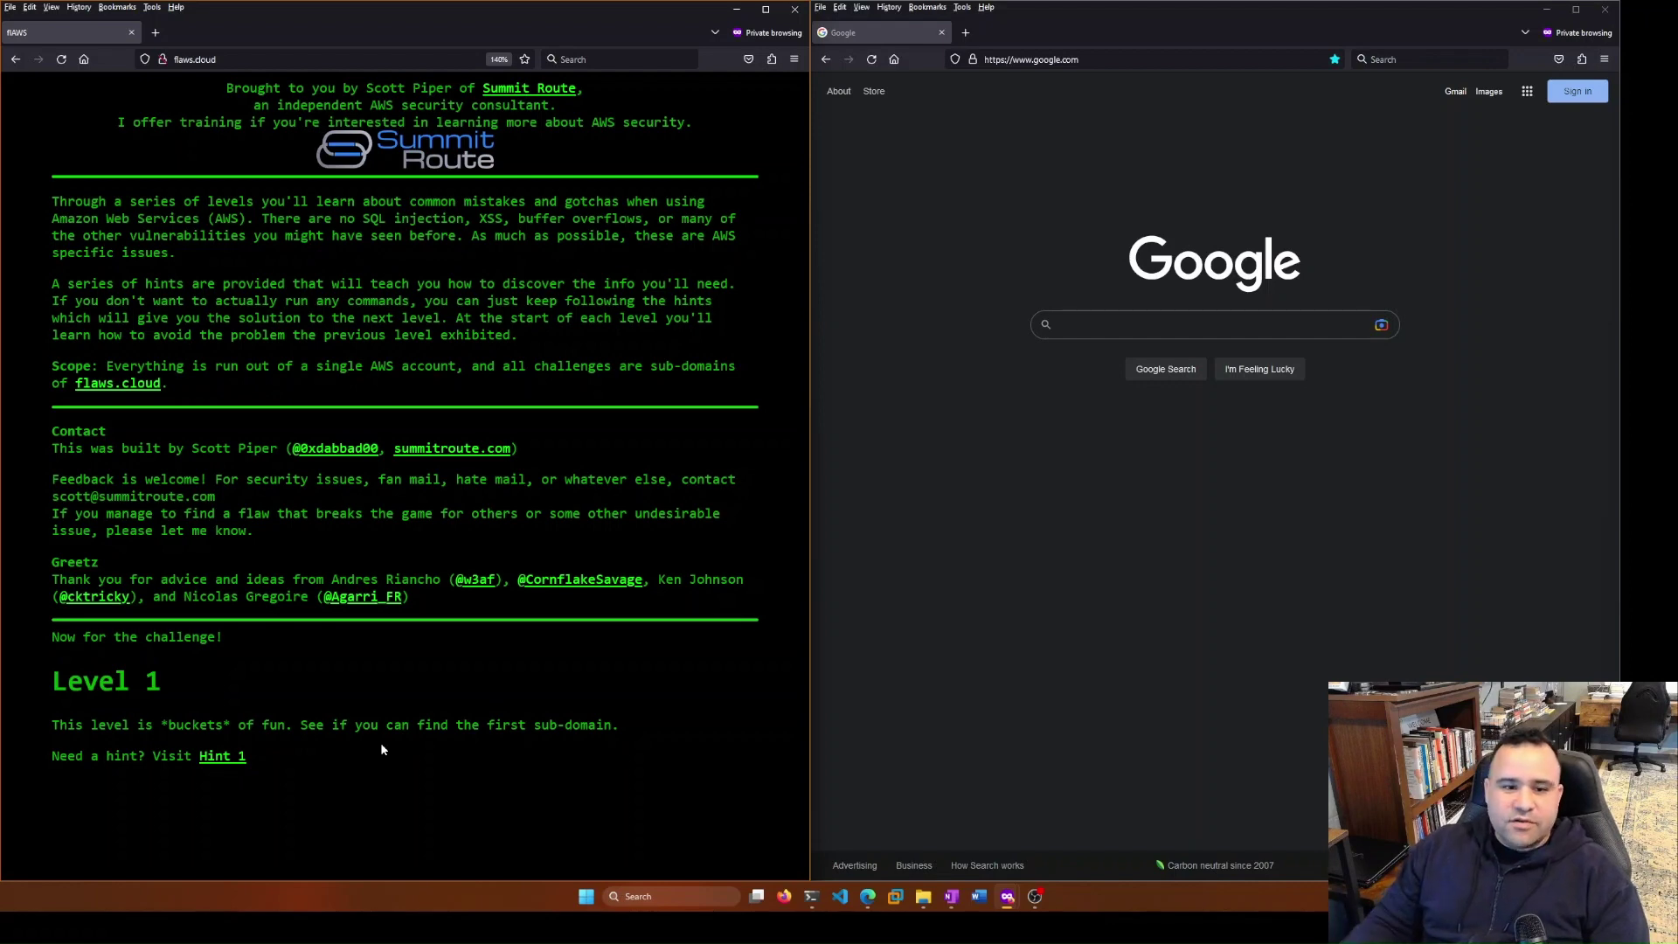
scroll(744, 540, "up", 2)
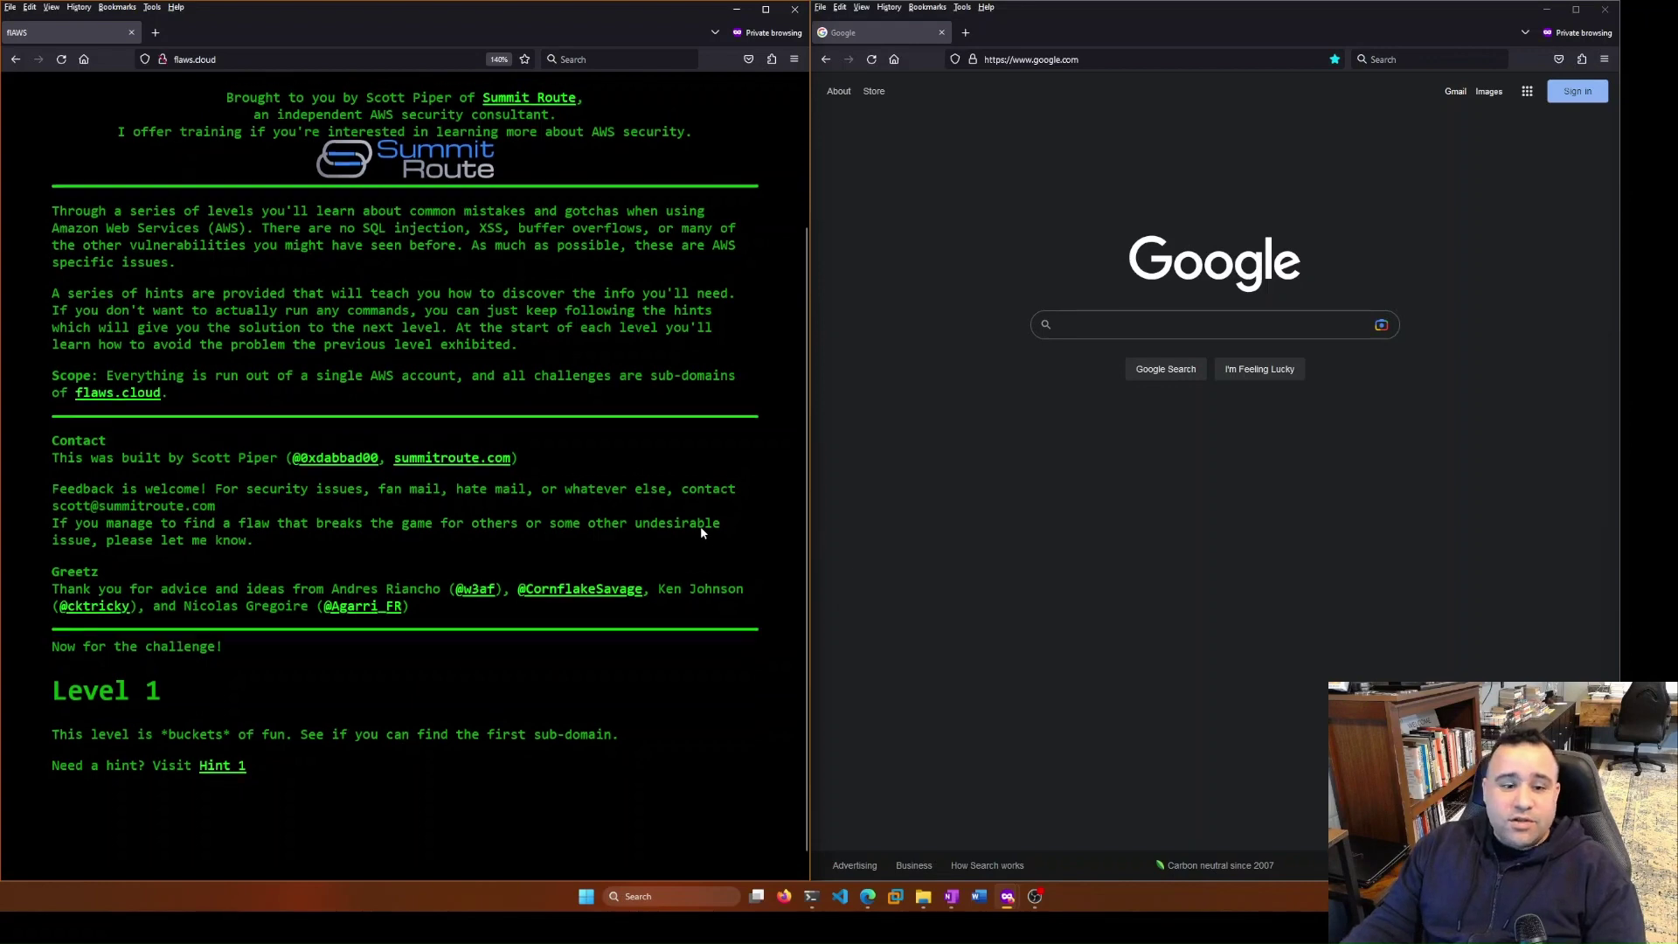
scroll(701, 531, "down", 2)
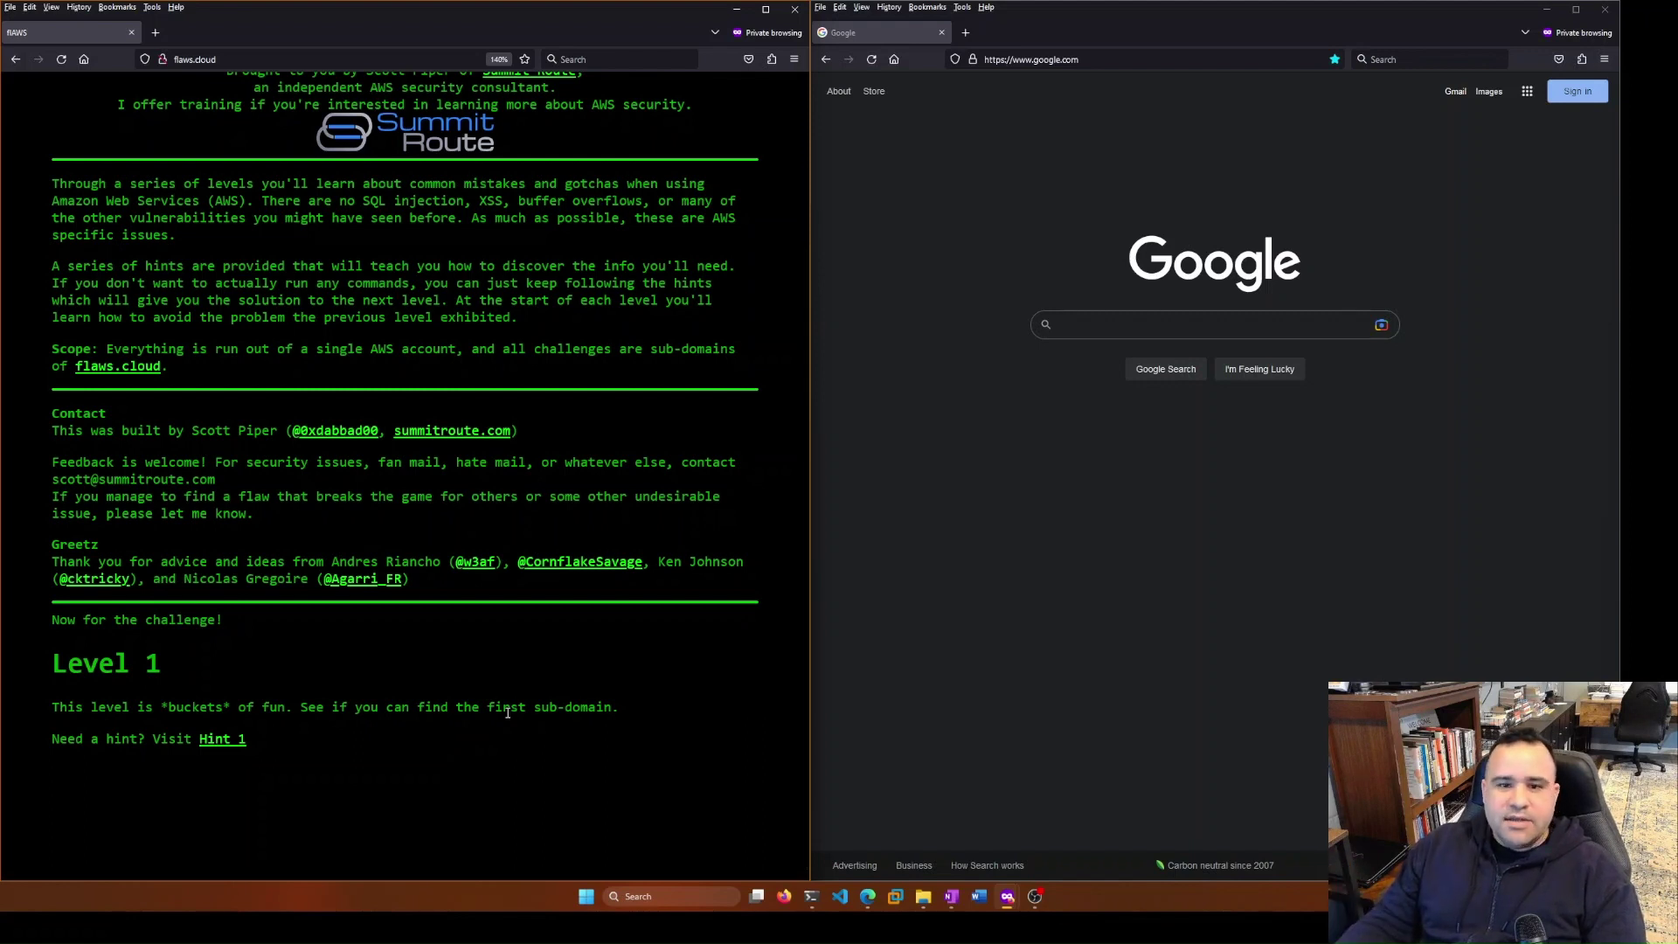
Search Google for 's3 bucket url format' and expand the enlarged S3 bucket URL answer
left_click(1258, 330)
type("s3")
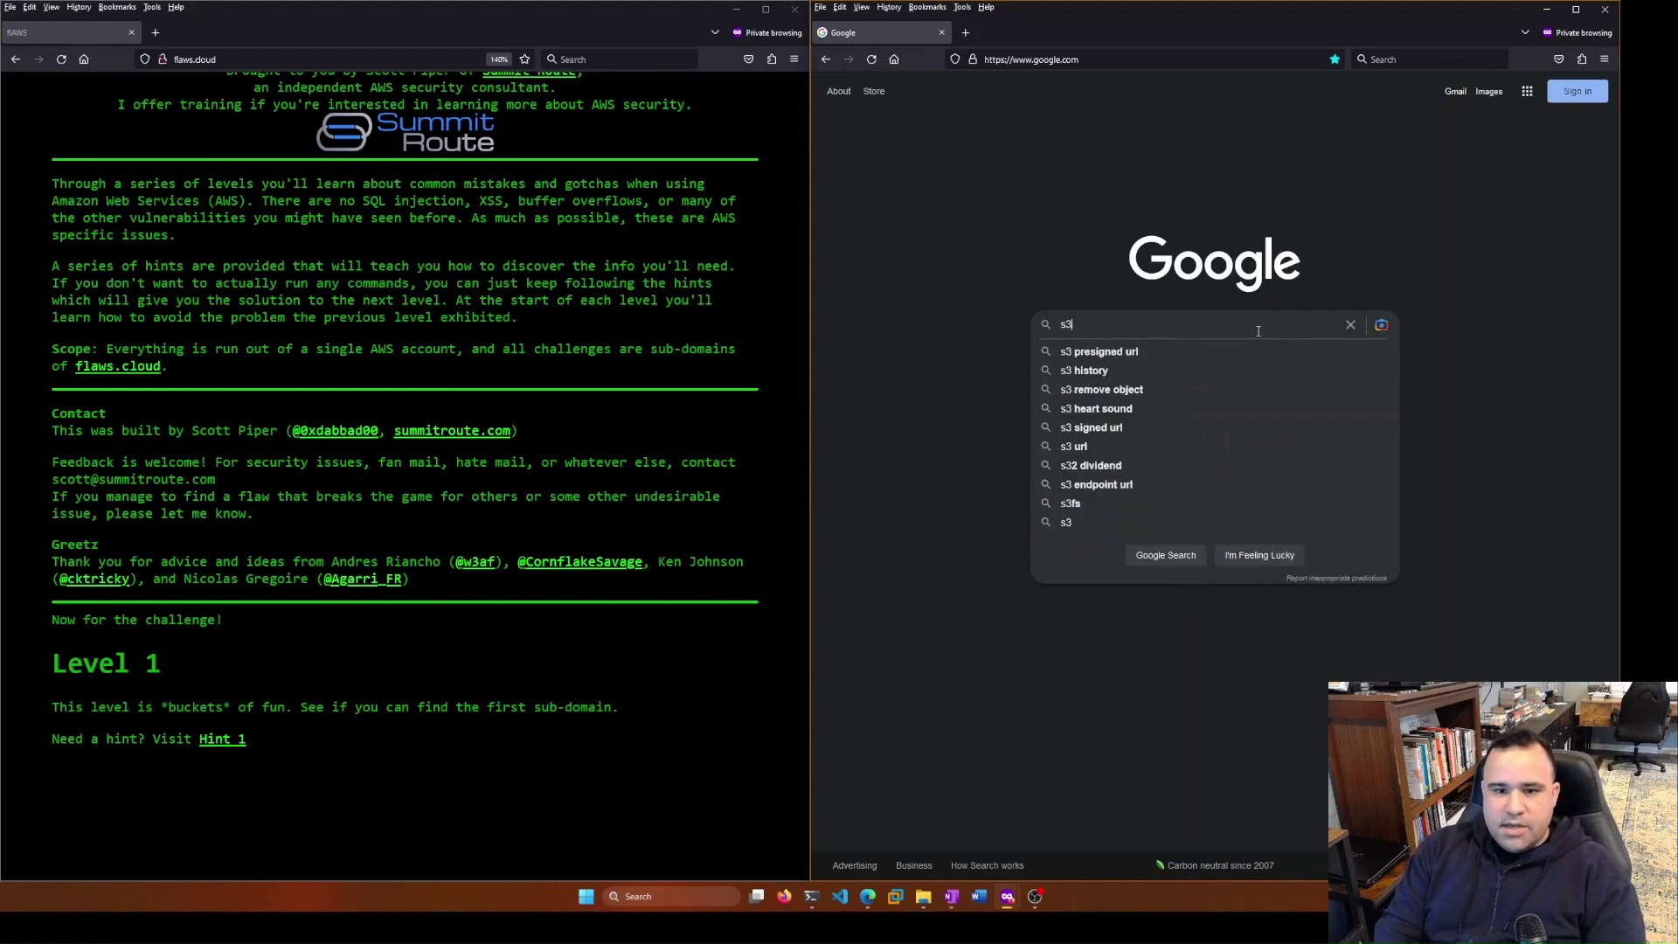
type(" bucket")
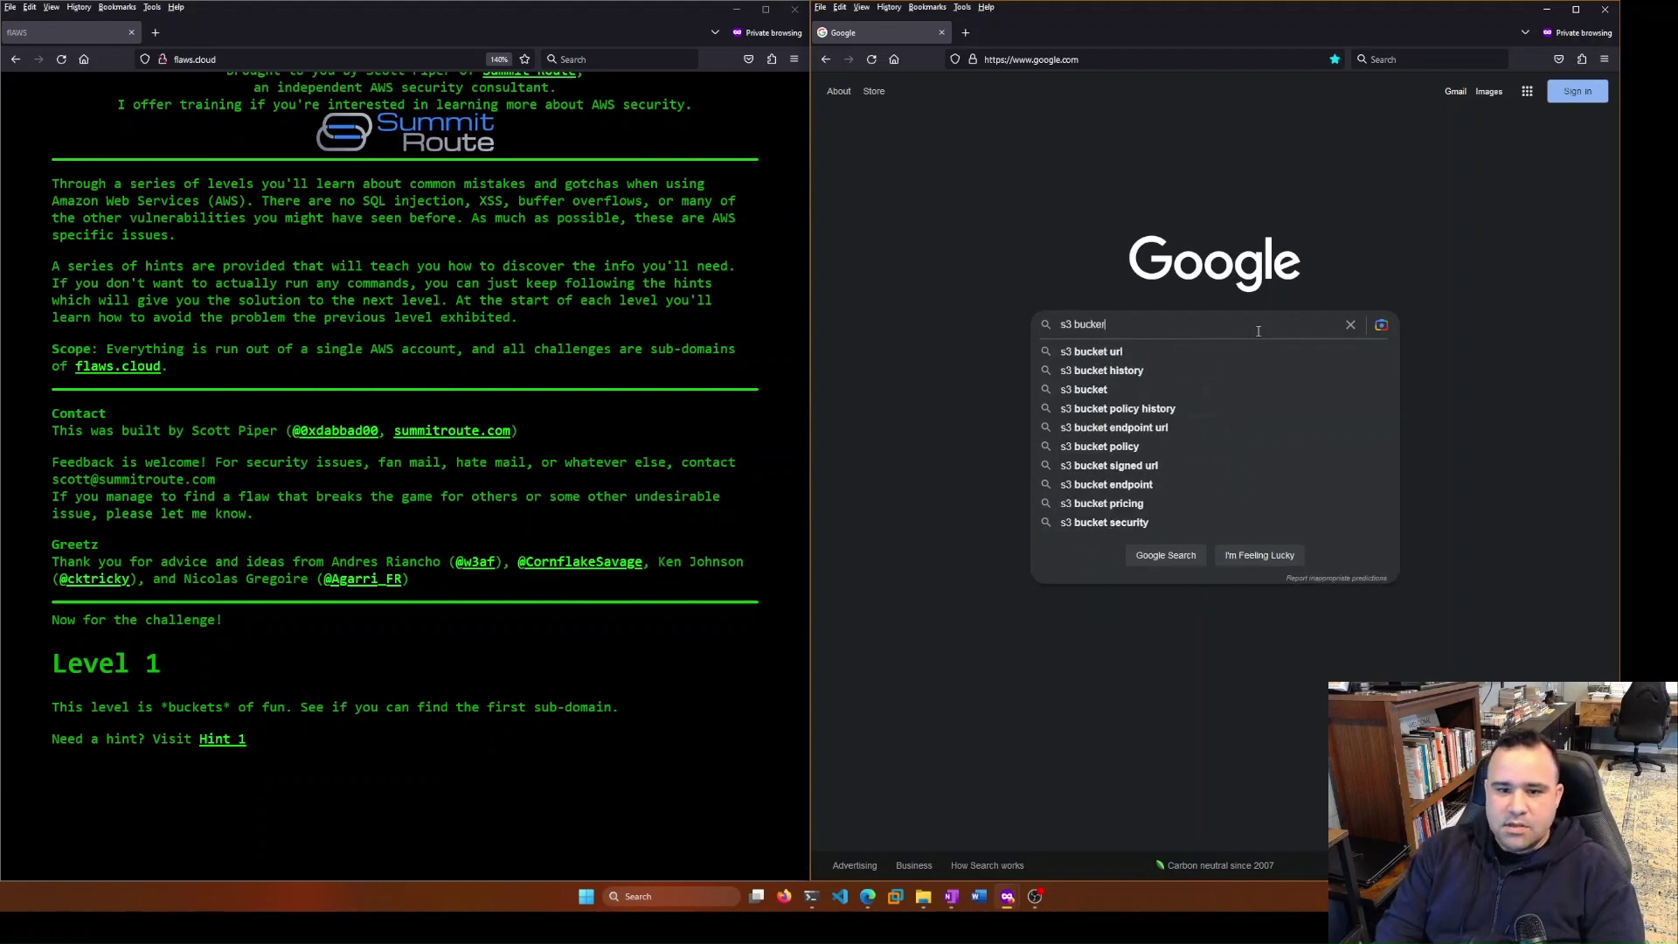
type(" u")
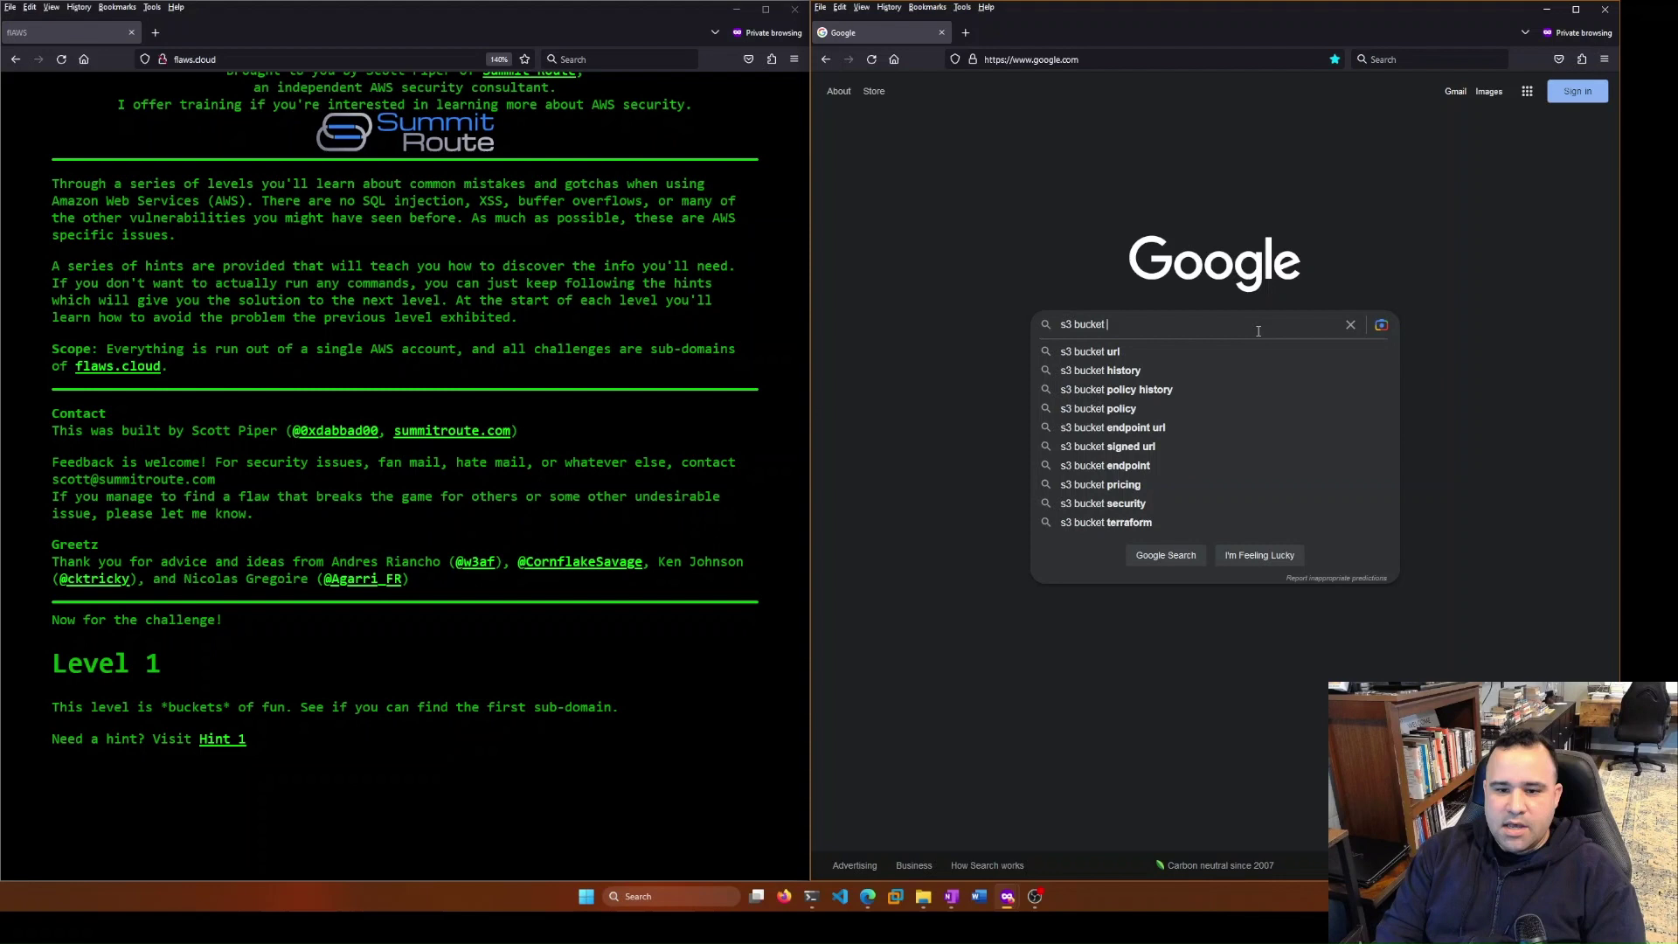
type("rl format")
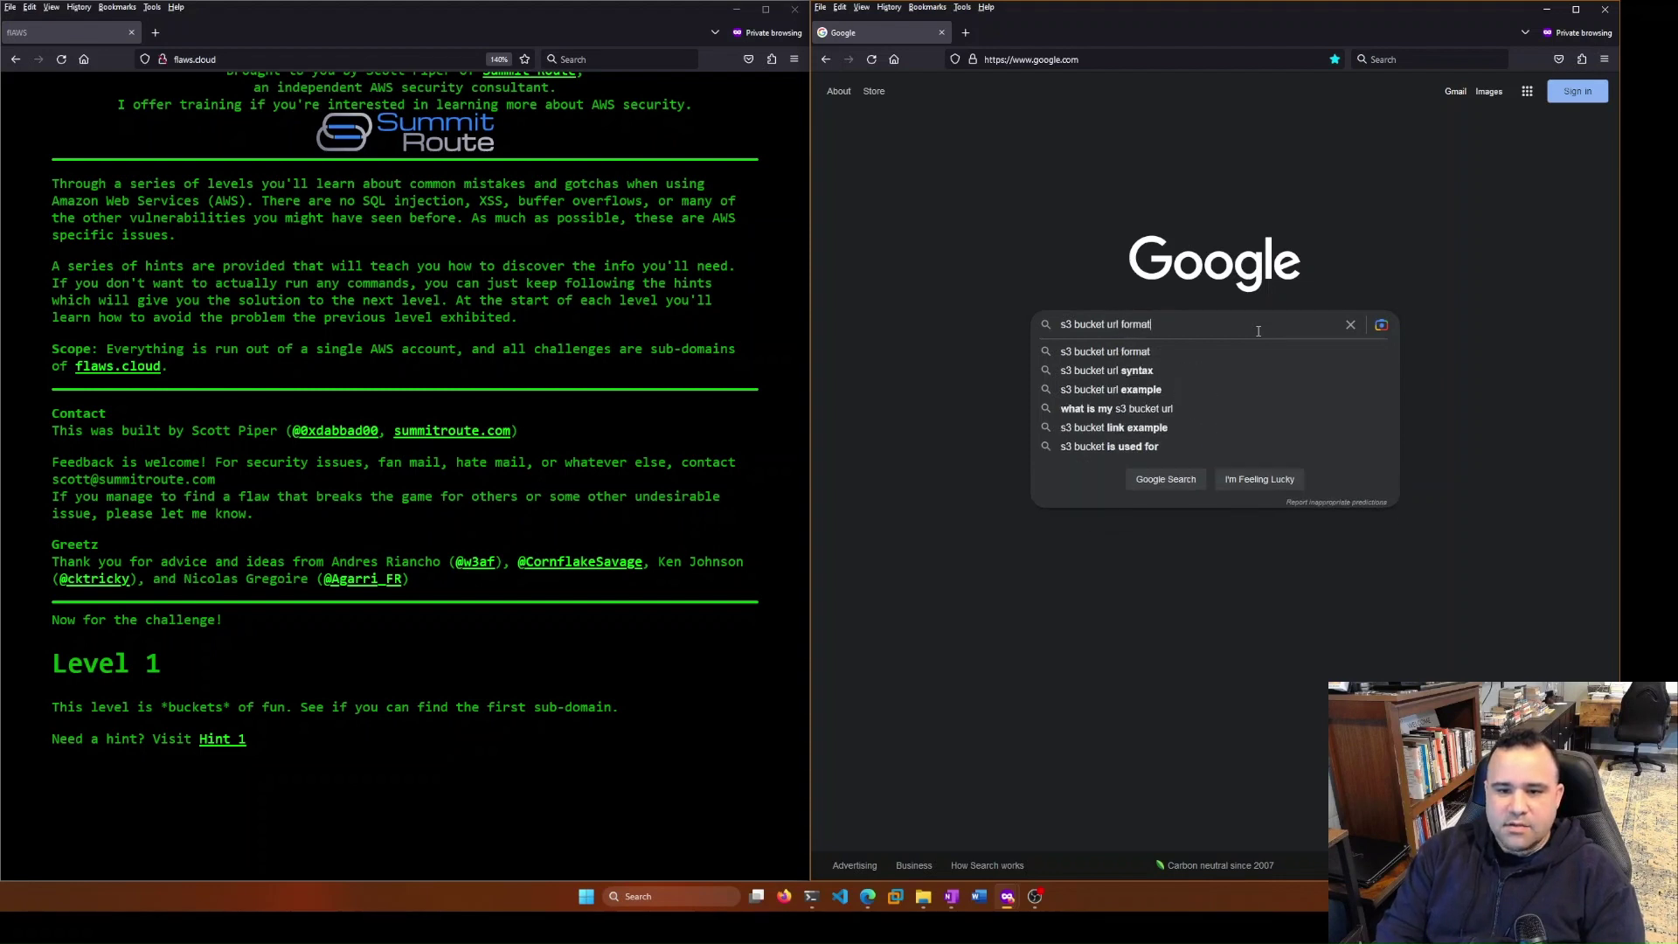
key("Return")
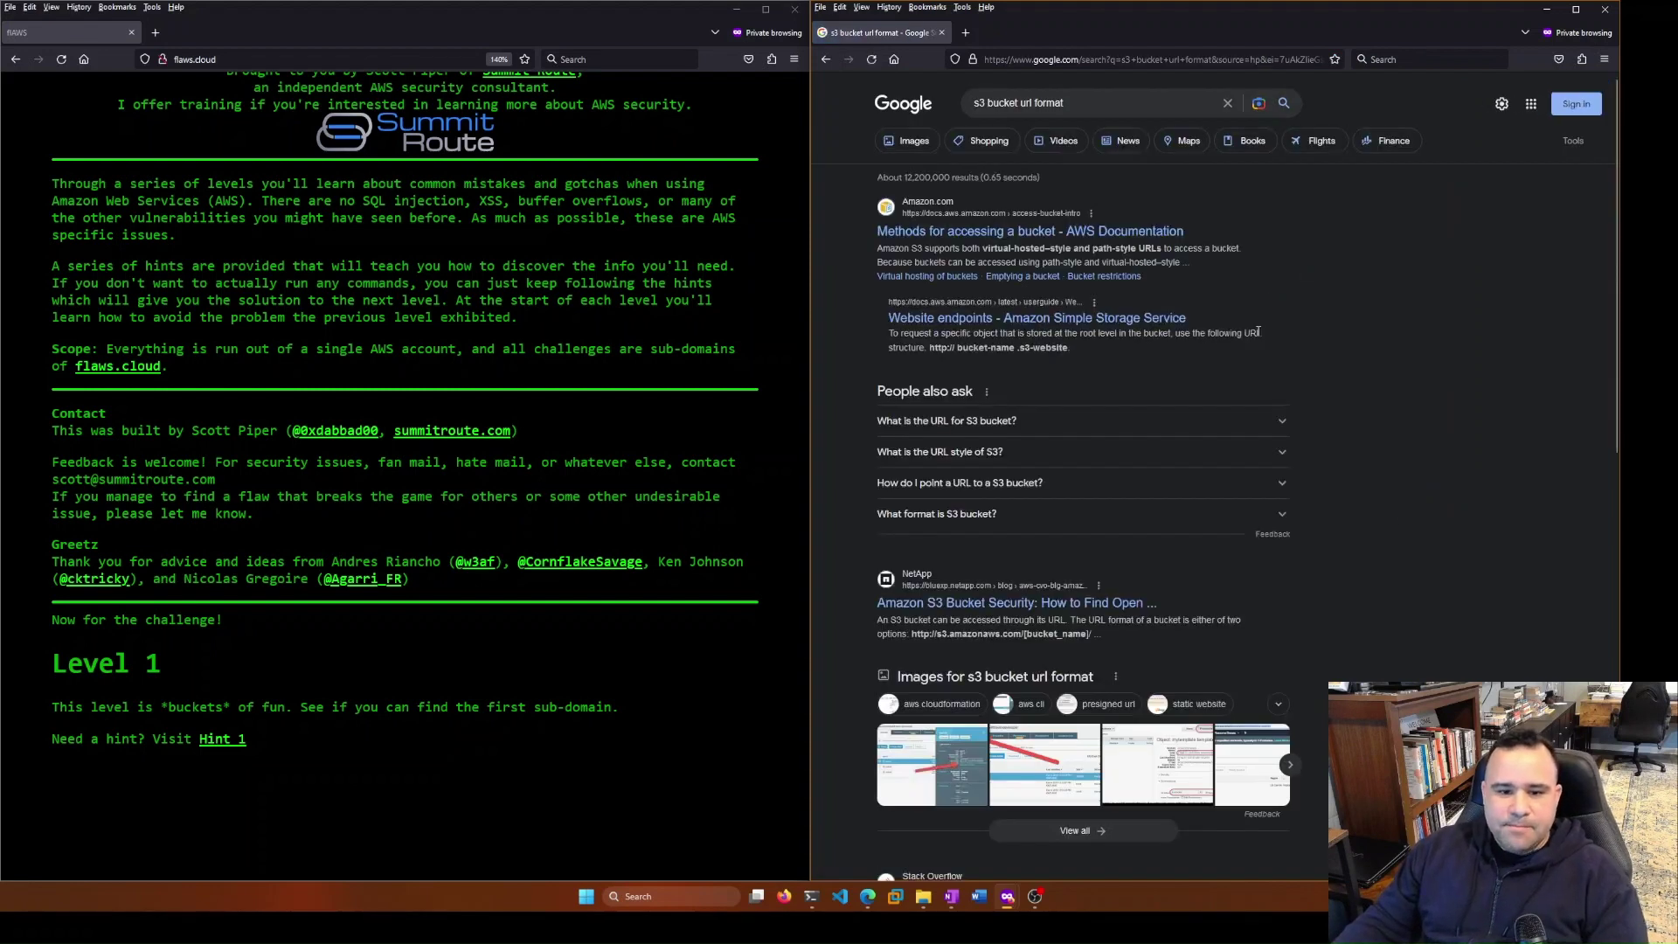
left_click(975, 430)
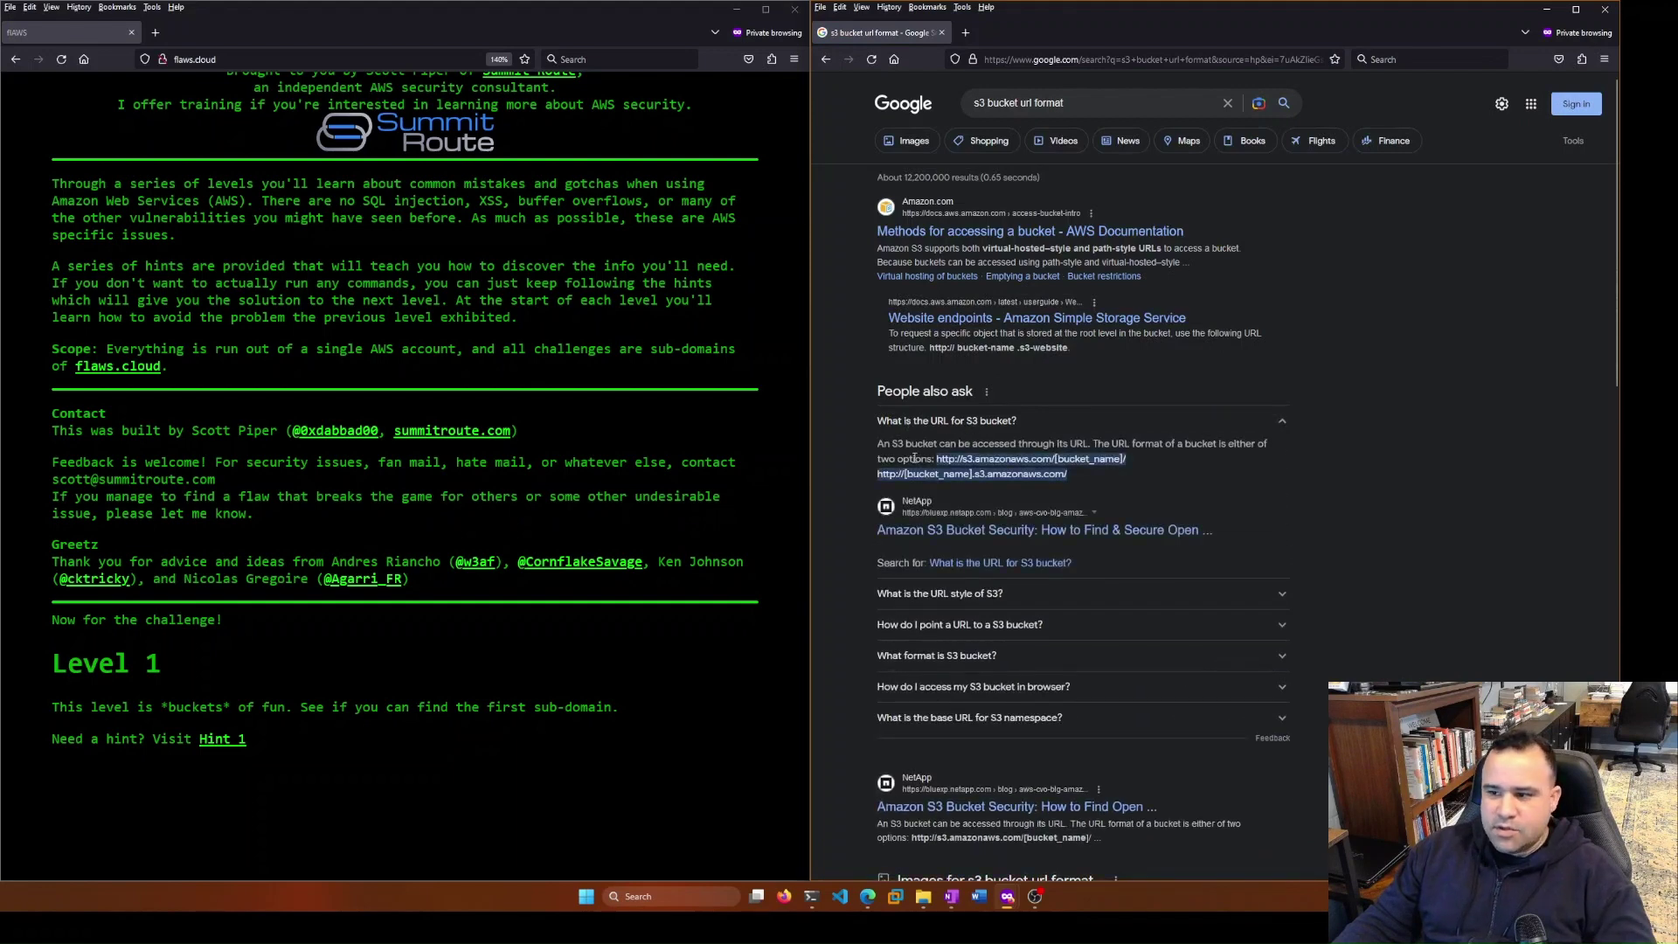
key("ctrl+plus")
key("ctrl+plus")
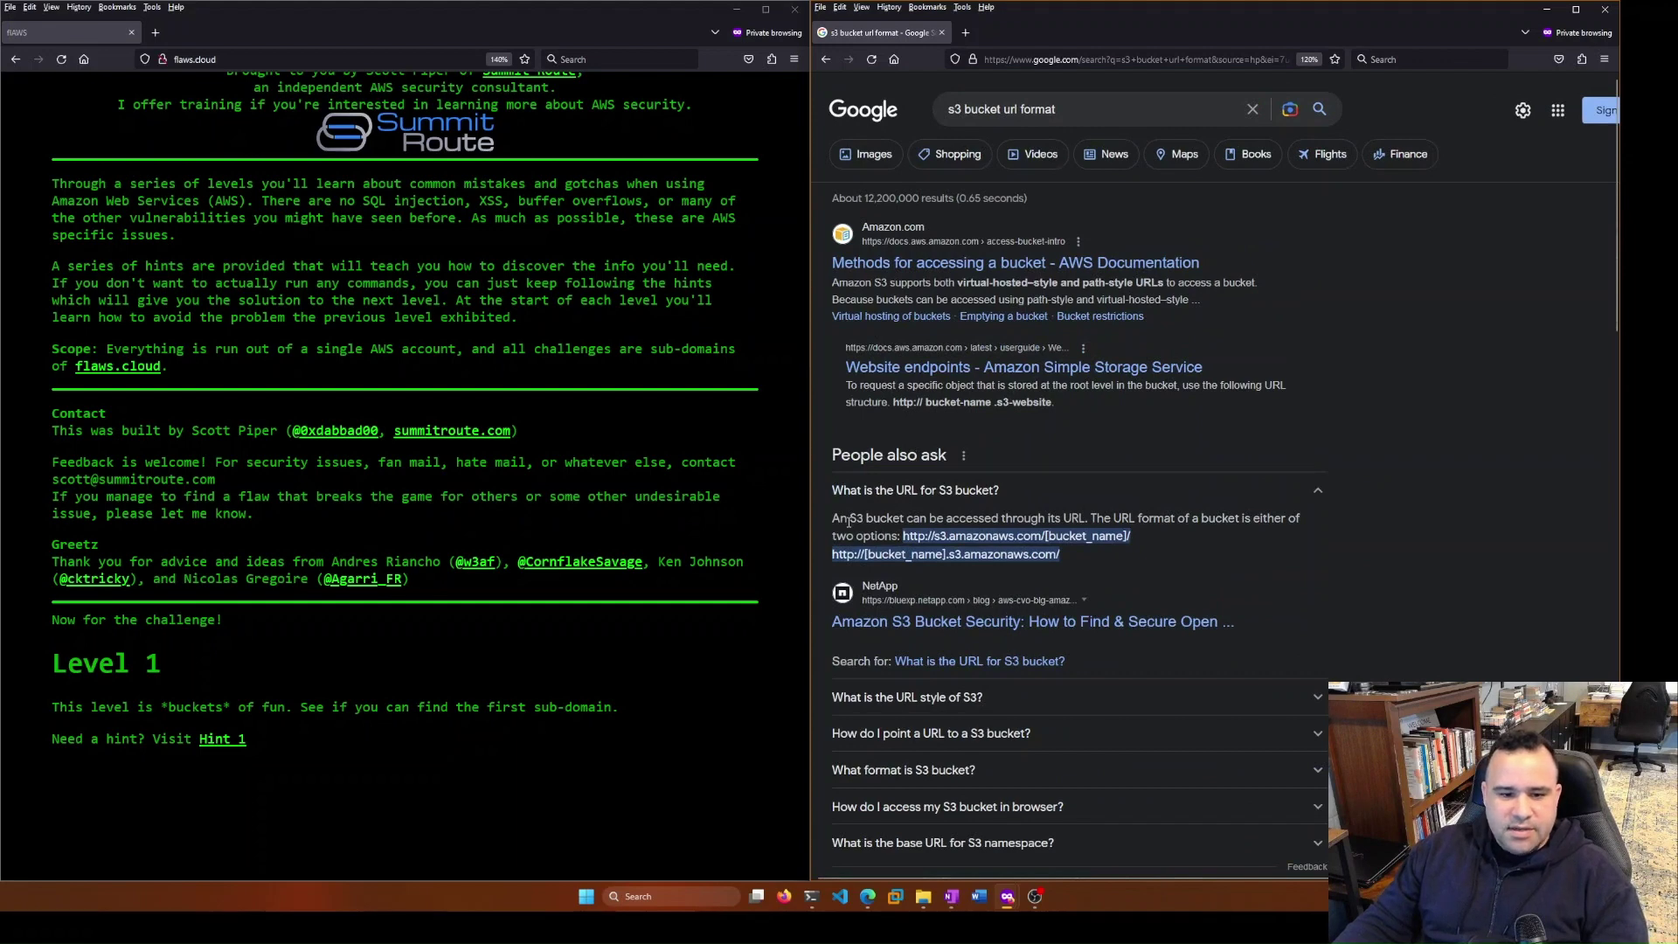
Highlight 's3.amazonaws.com/' in the second bucket URL format
left_click_drag(839, 520, 1086, 521)
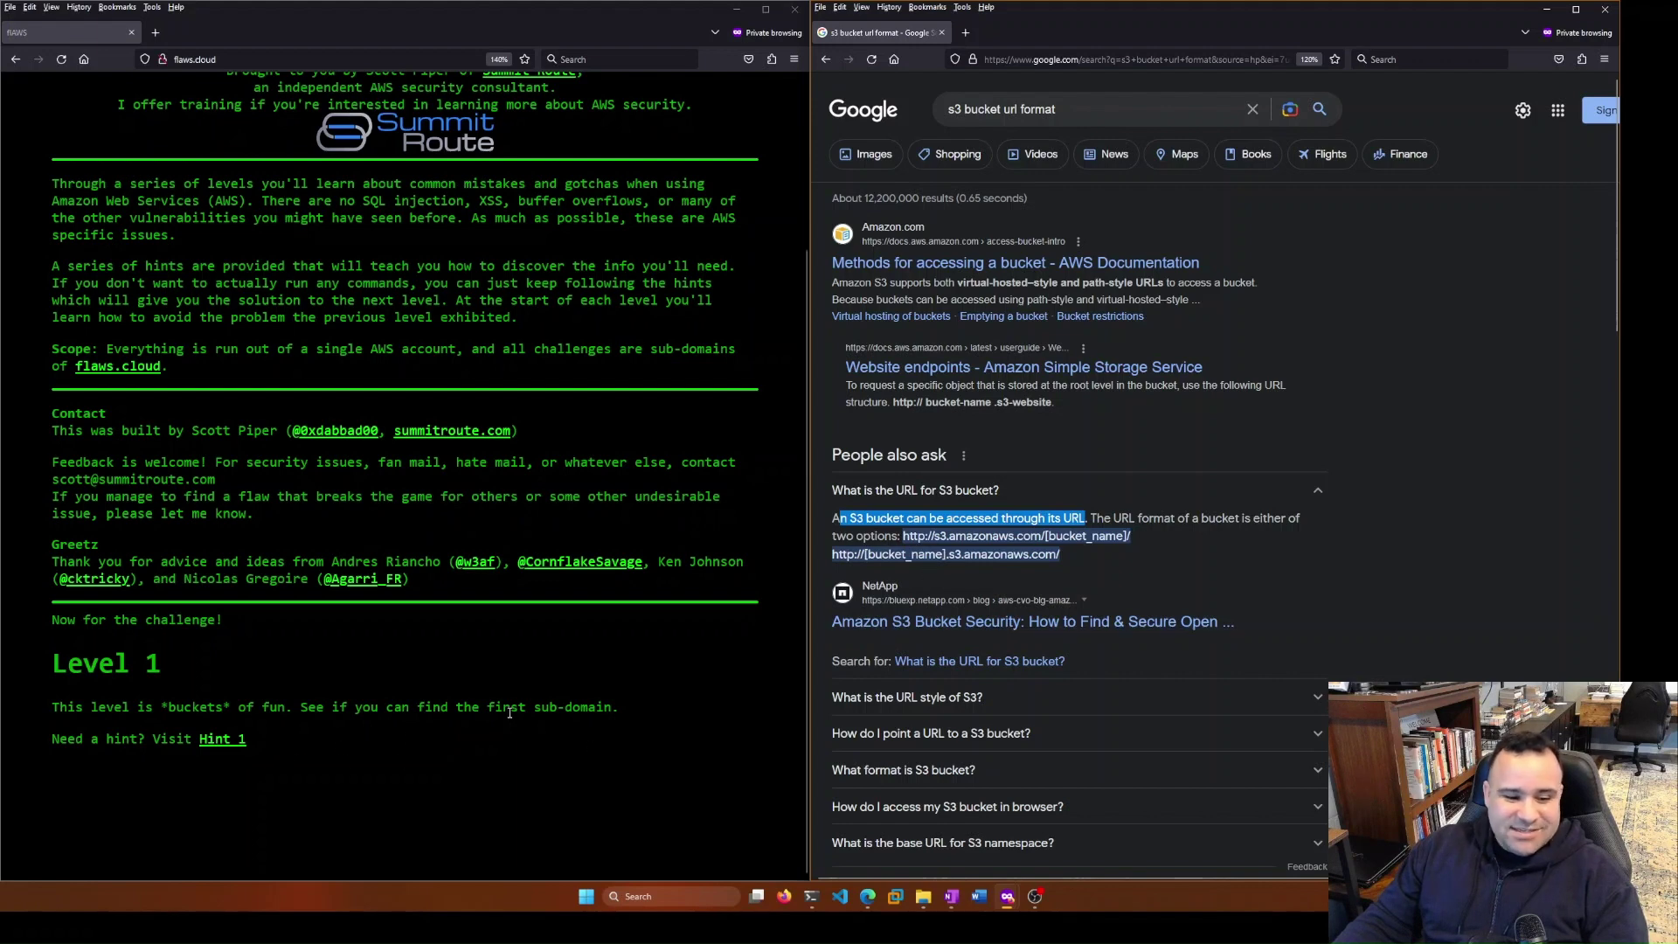
left_click(959, 558)
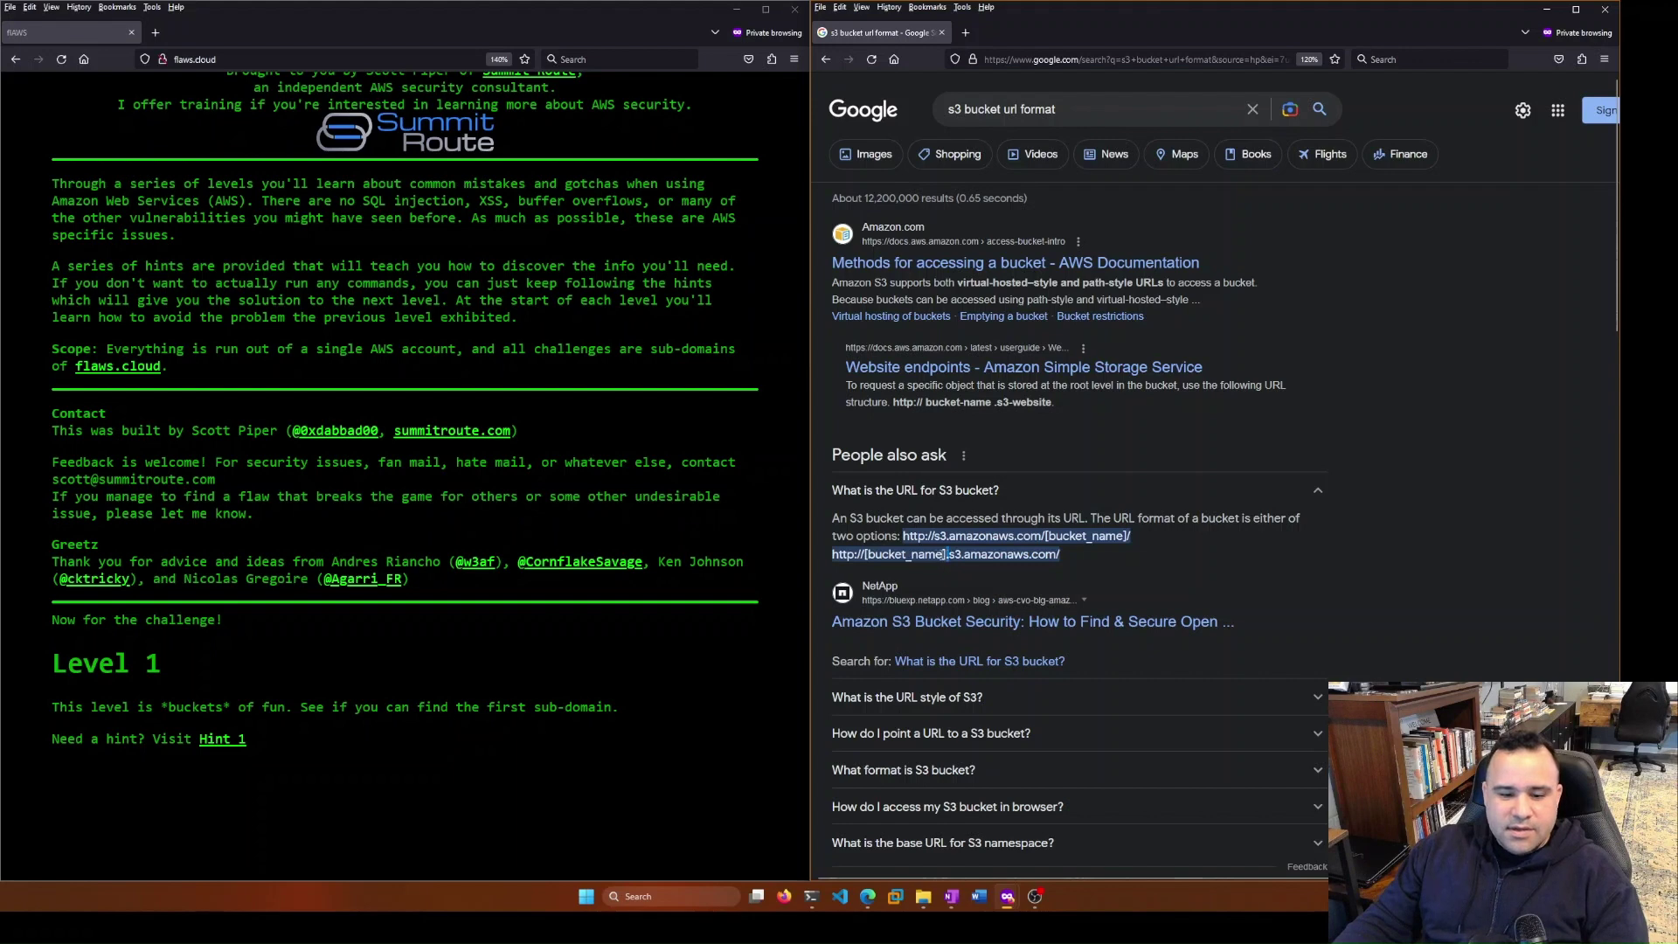
left_click_drag(945, 555, 1062, 559)
key("ctrl+c")
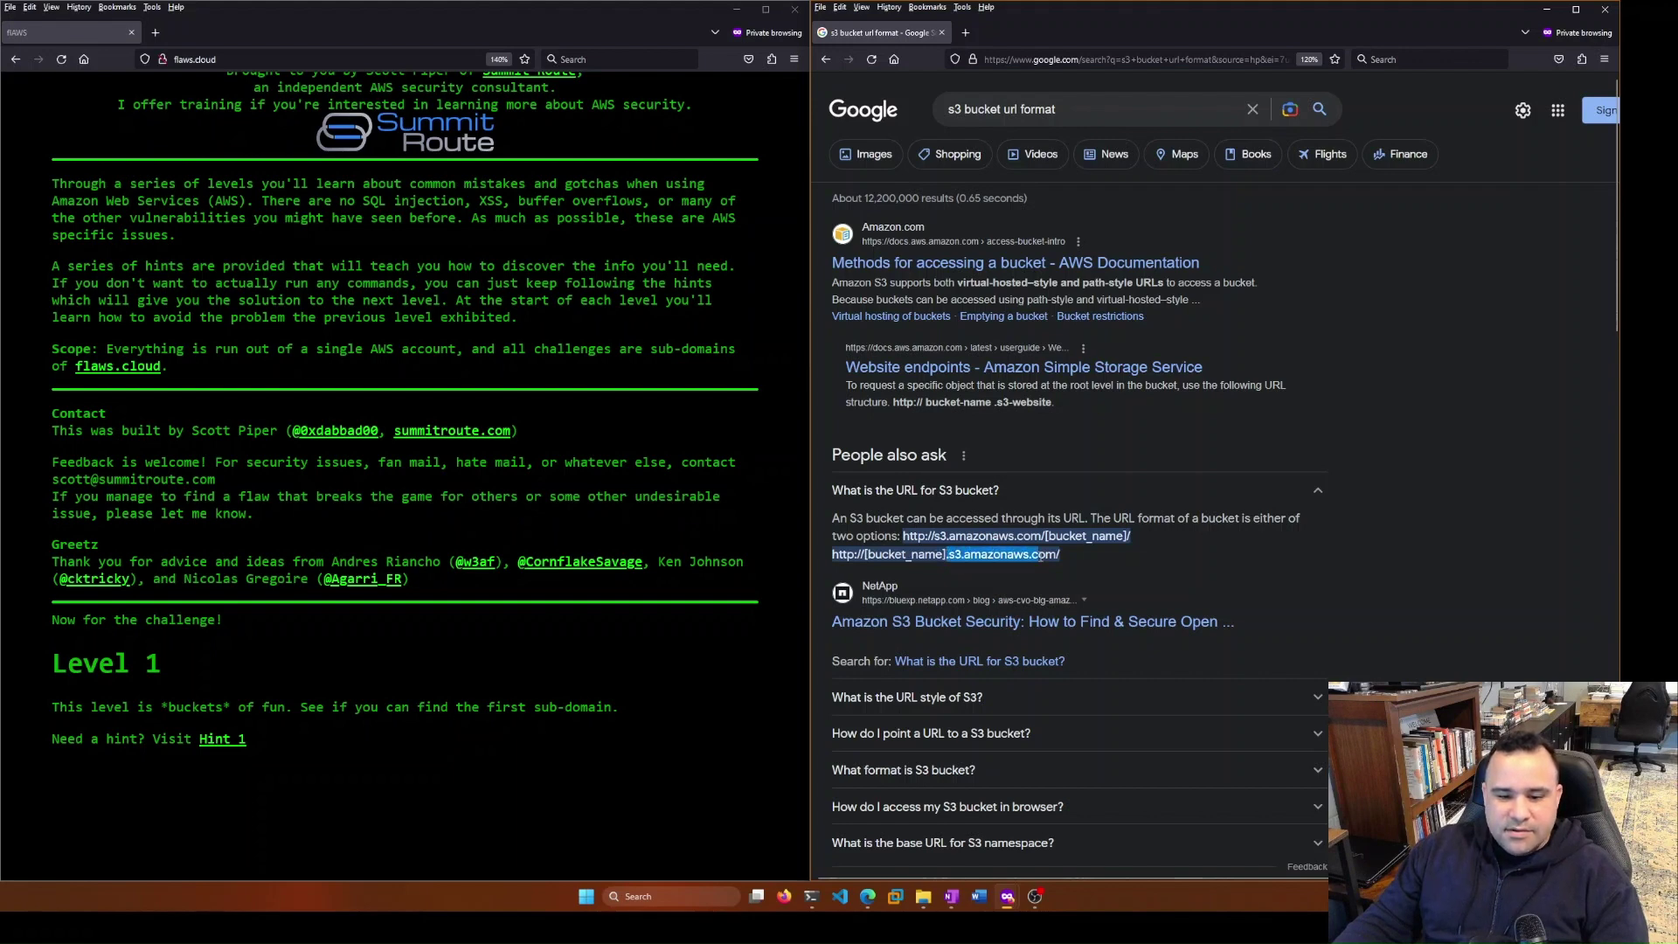
Load flaws.cloud.s3.amazonaws.com in the flAWS window to show its XML file listing
left_click(277, 129)
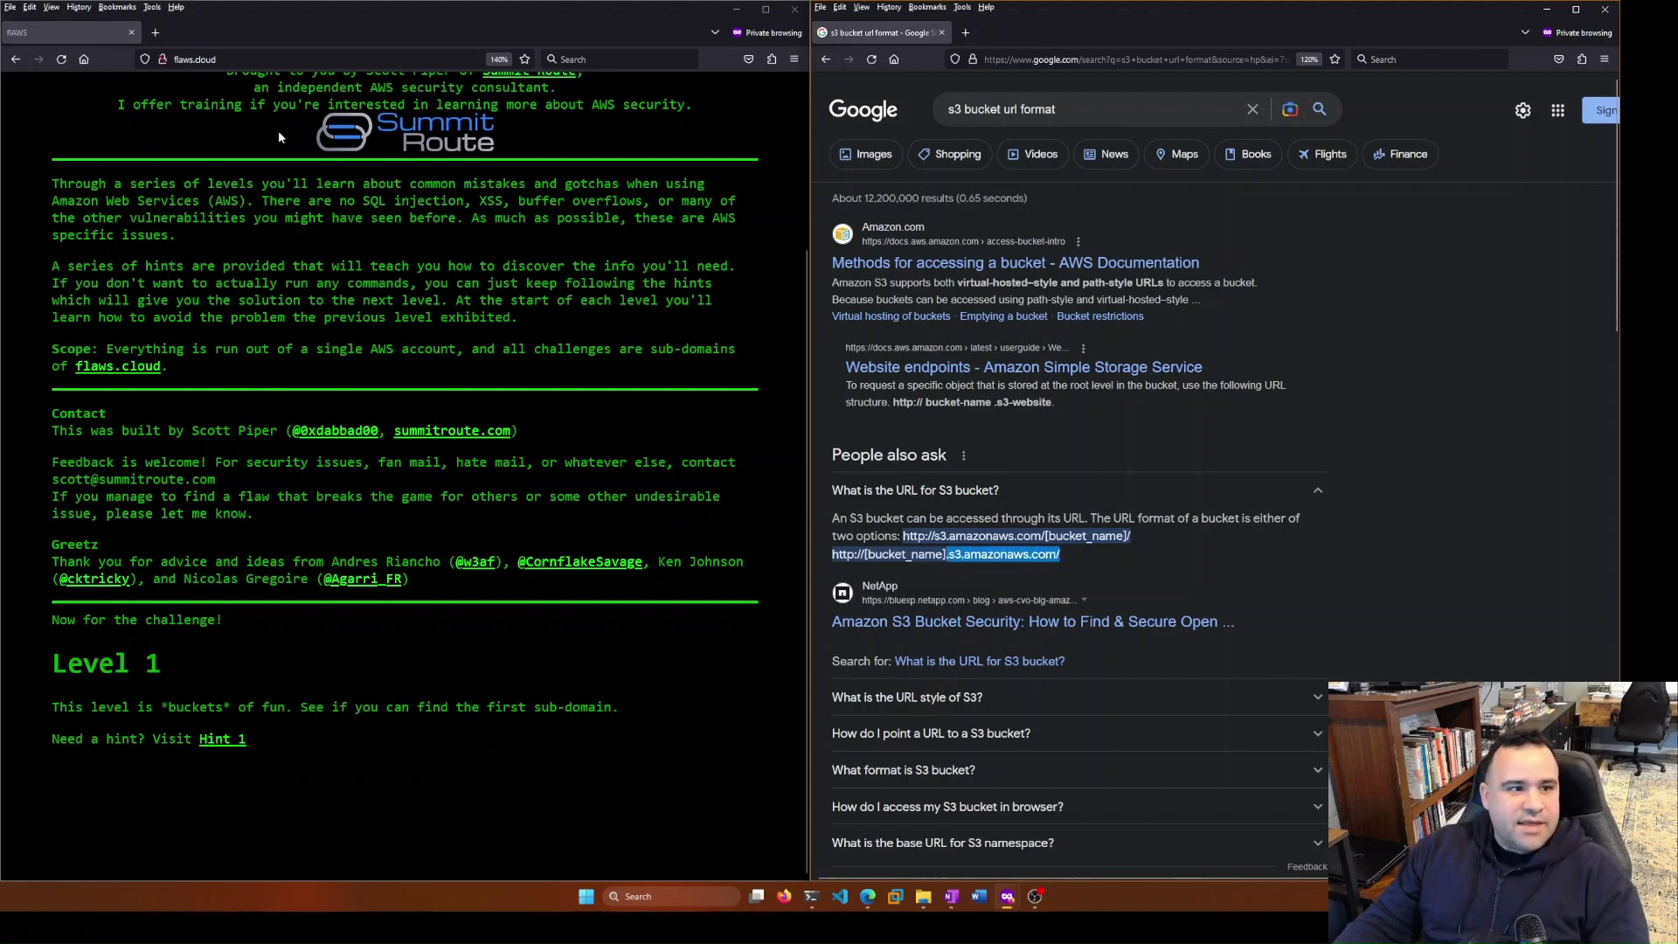
left_click(274, 60)
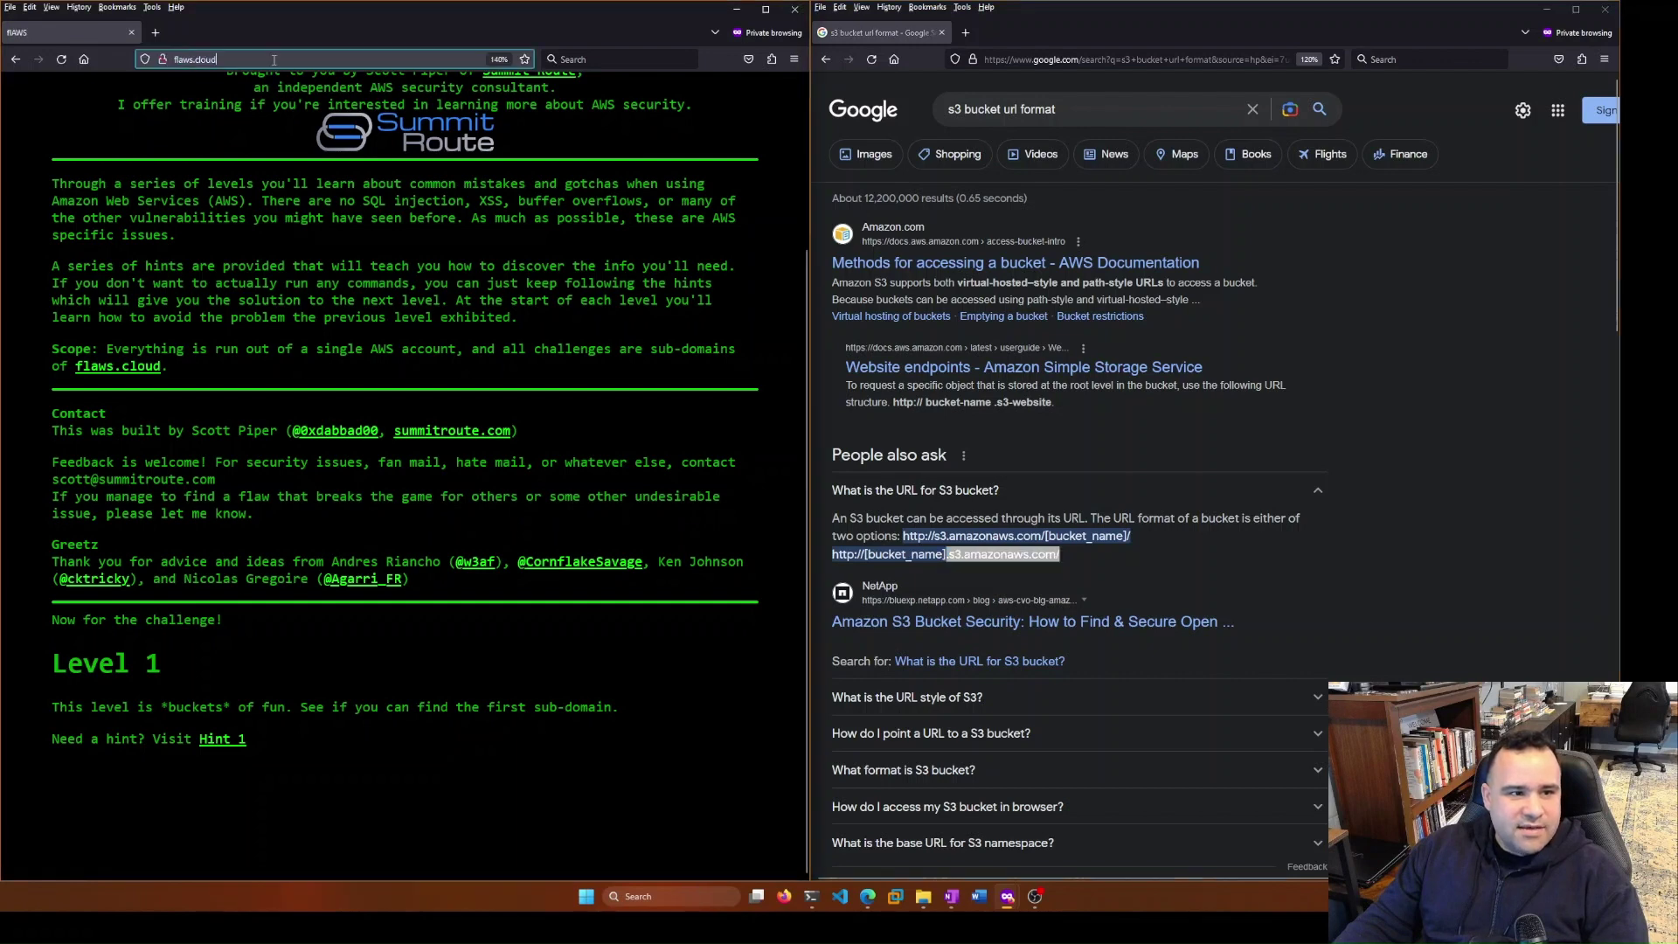
key("ctrl+v")
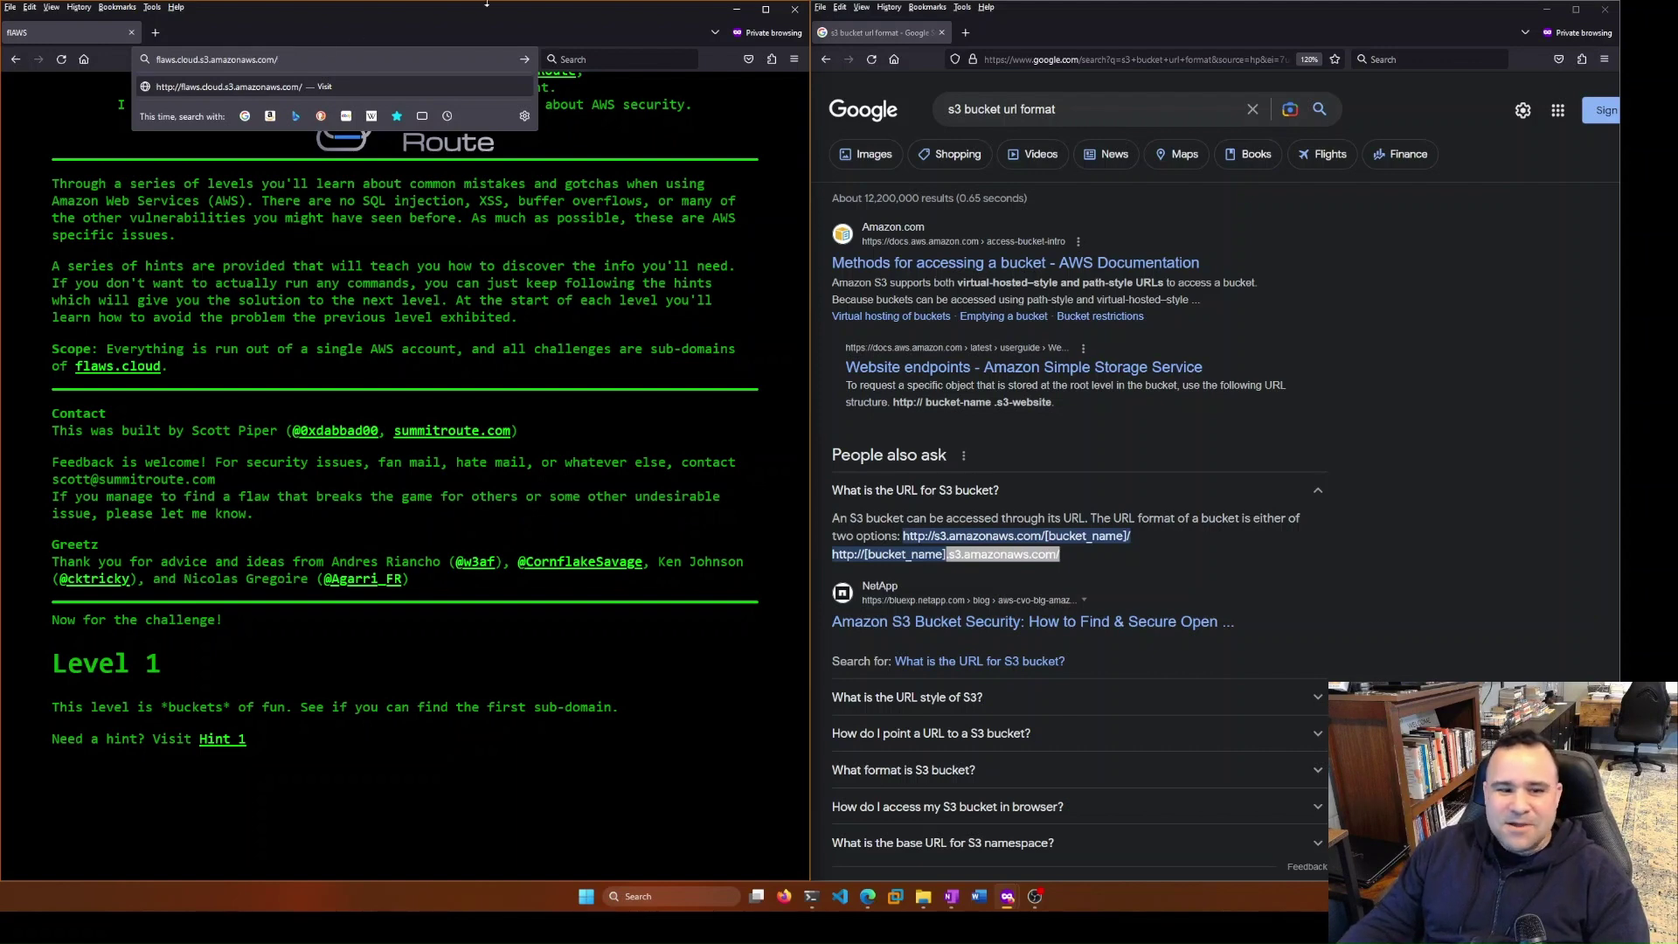
key("BackSpace")
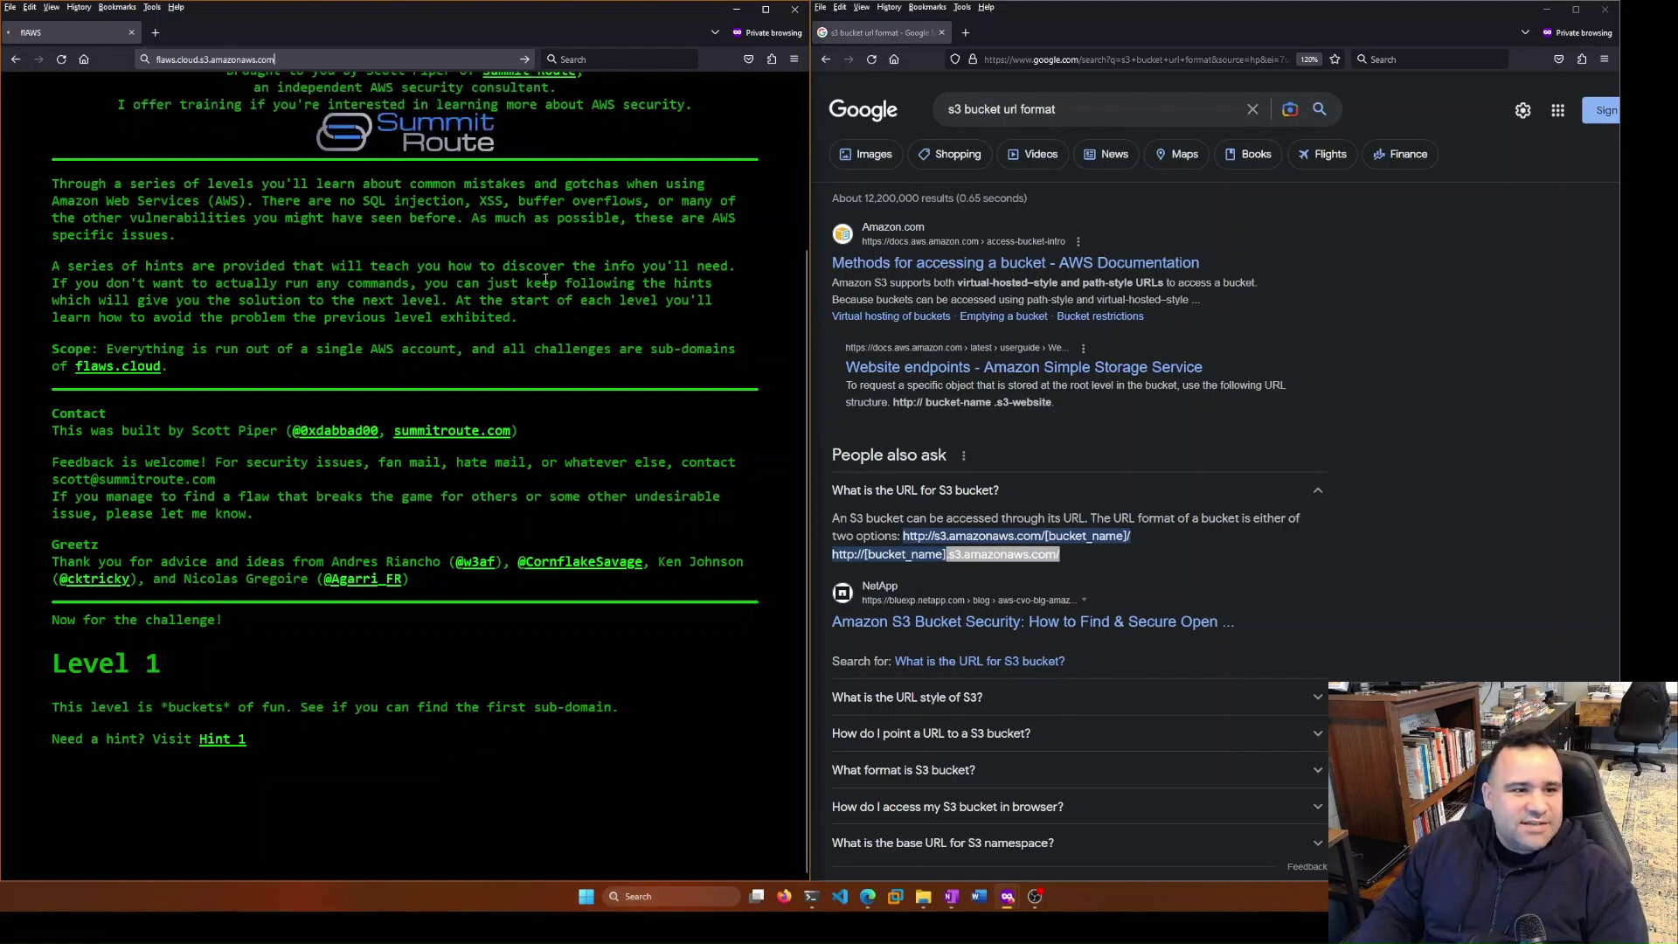
key("Return")
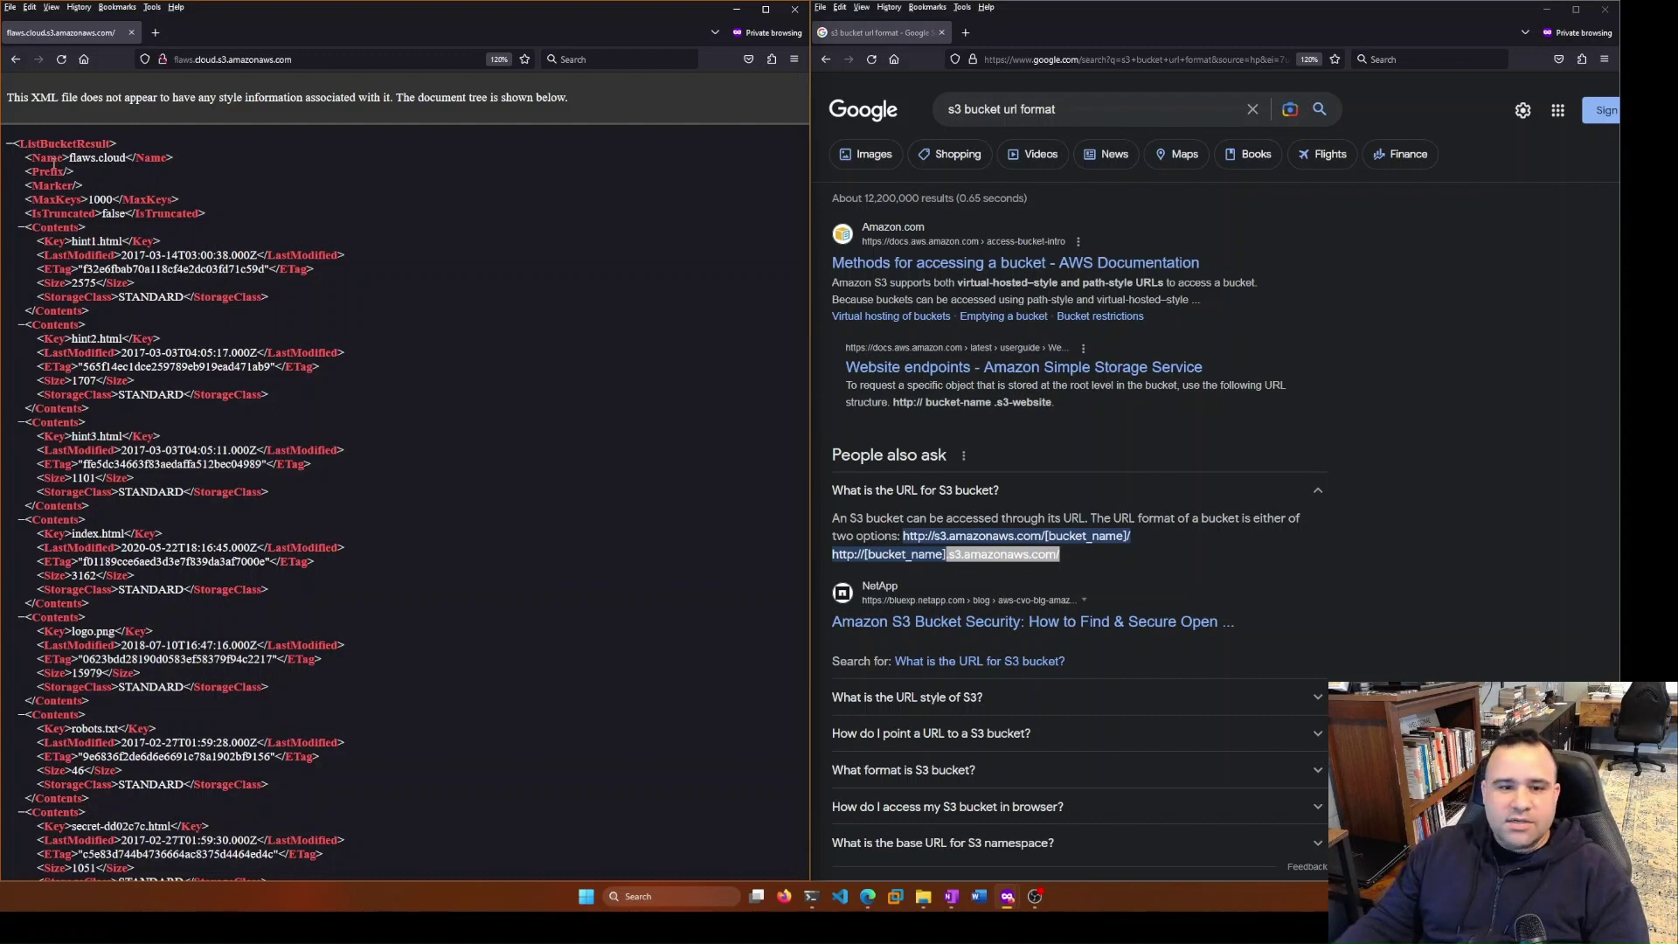
Maximize the bucket listing and copy the secret-dd02c7c.html file name
left_click(1547, 9)
left_click(765, 9)
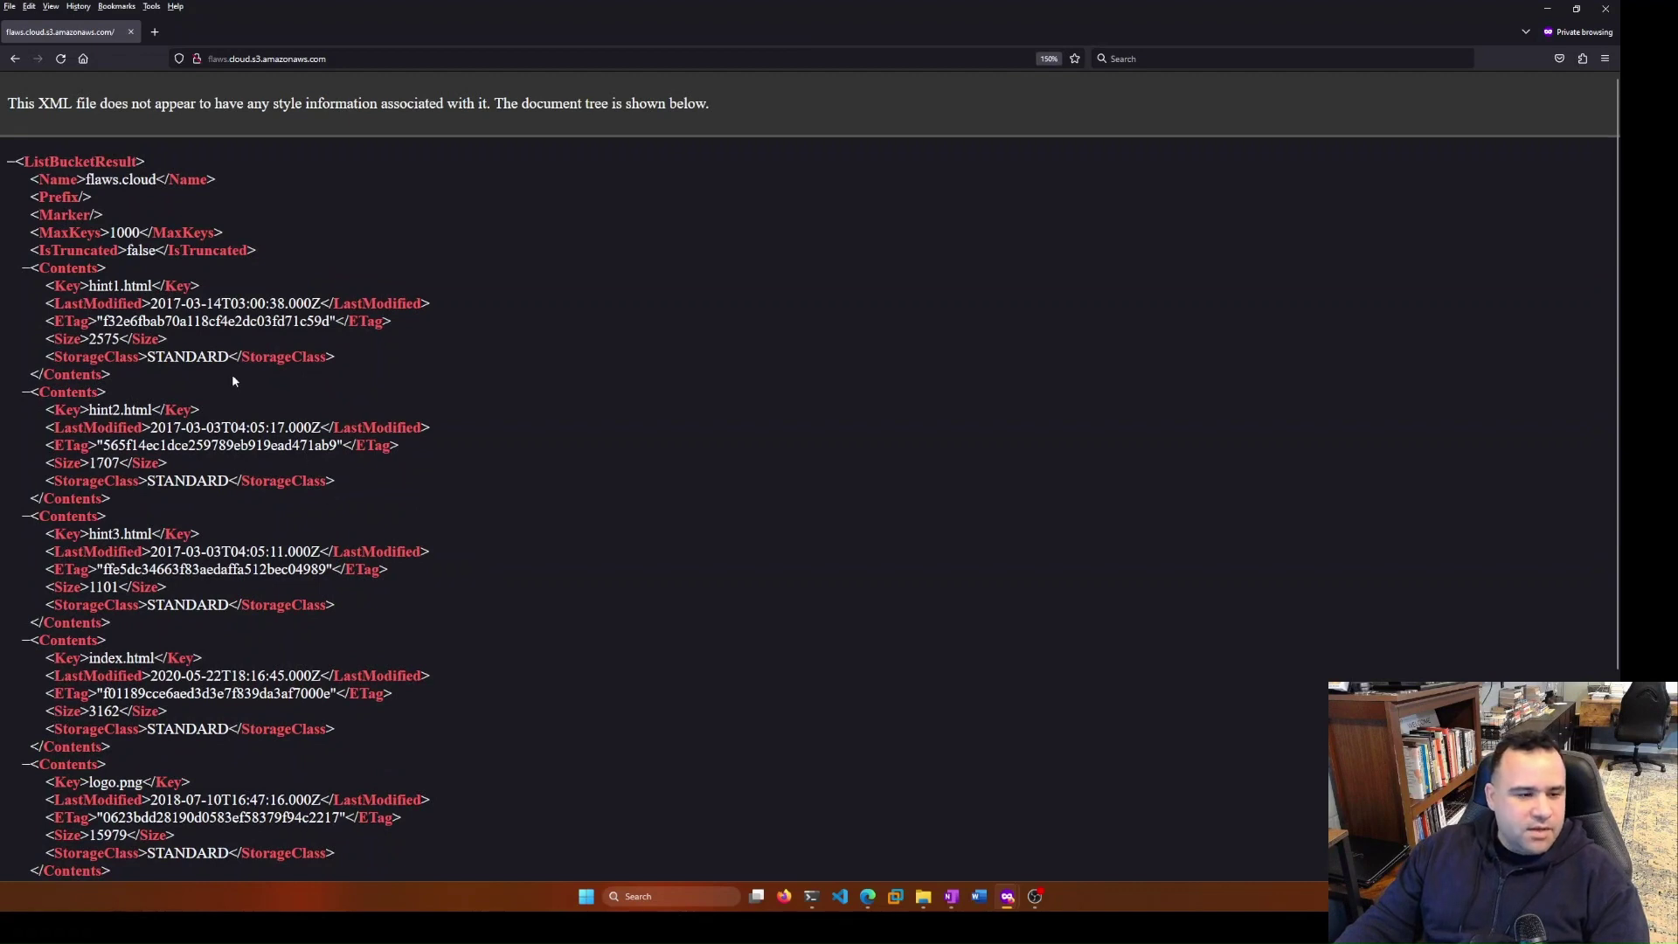
scroll(231, 374, "down", 3)
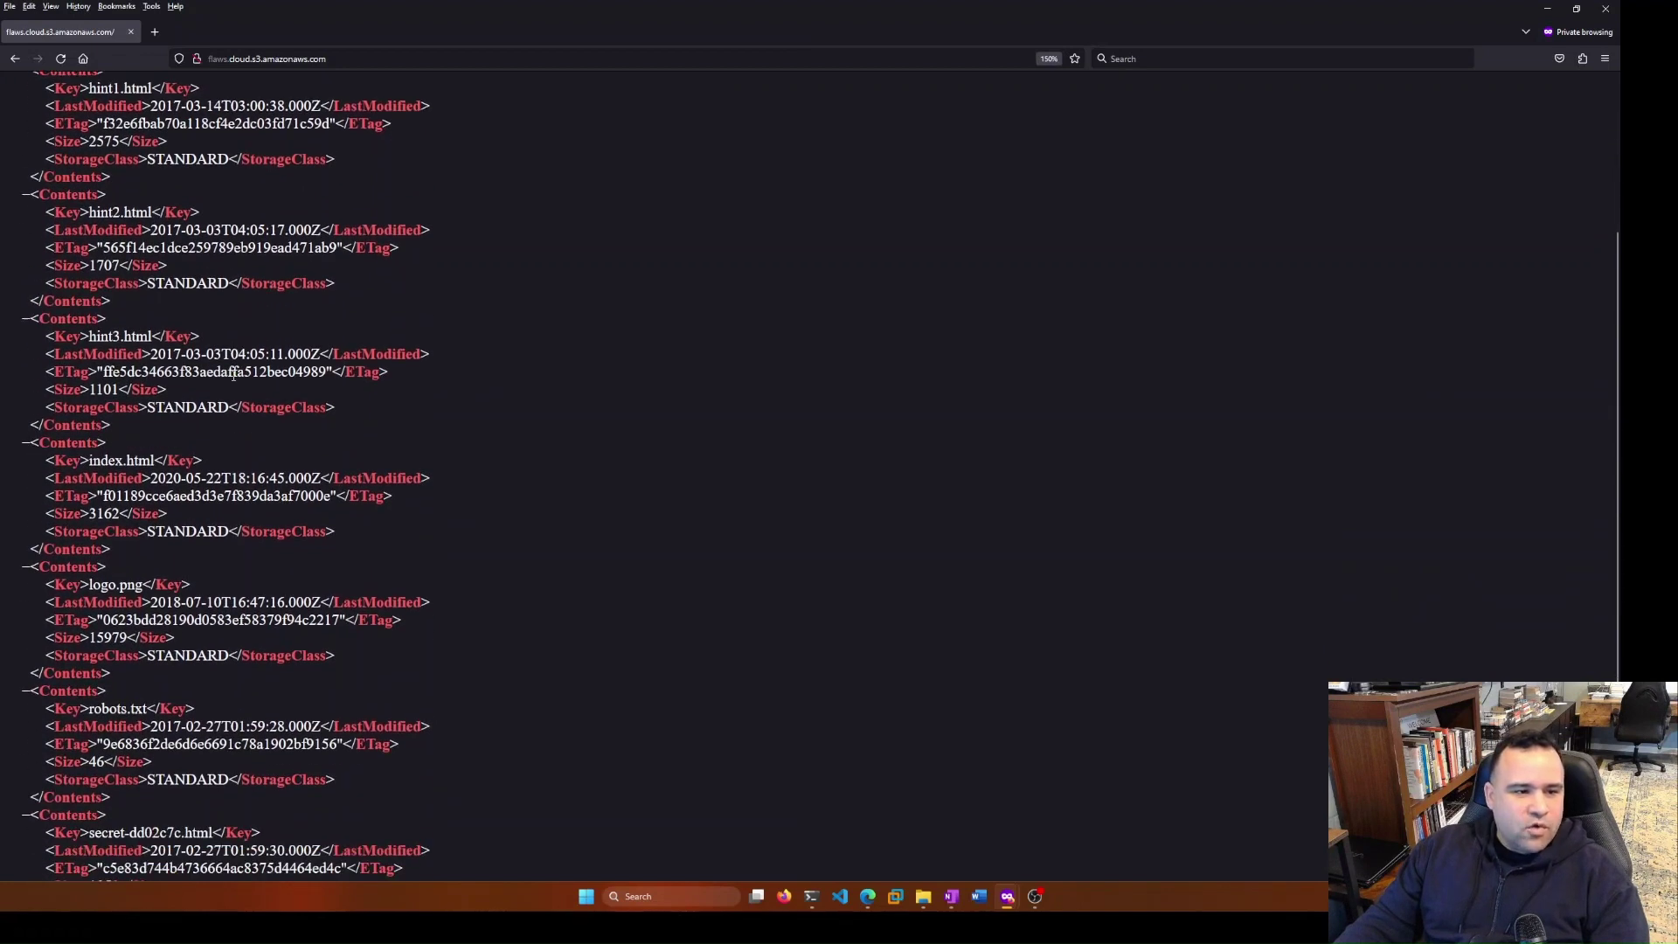
scroll(231, 374, "down", 1)
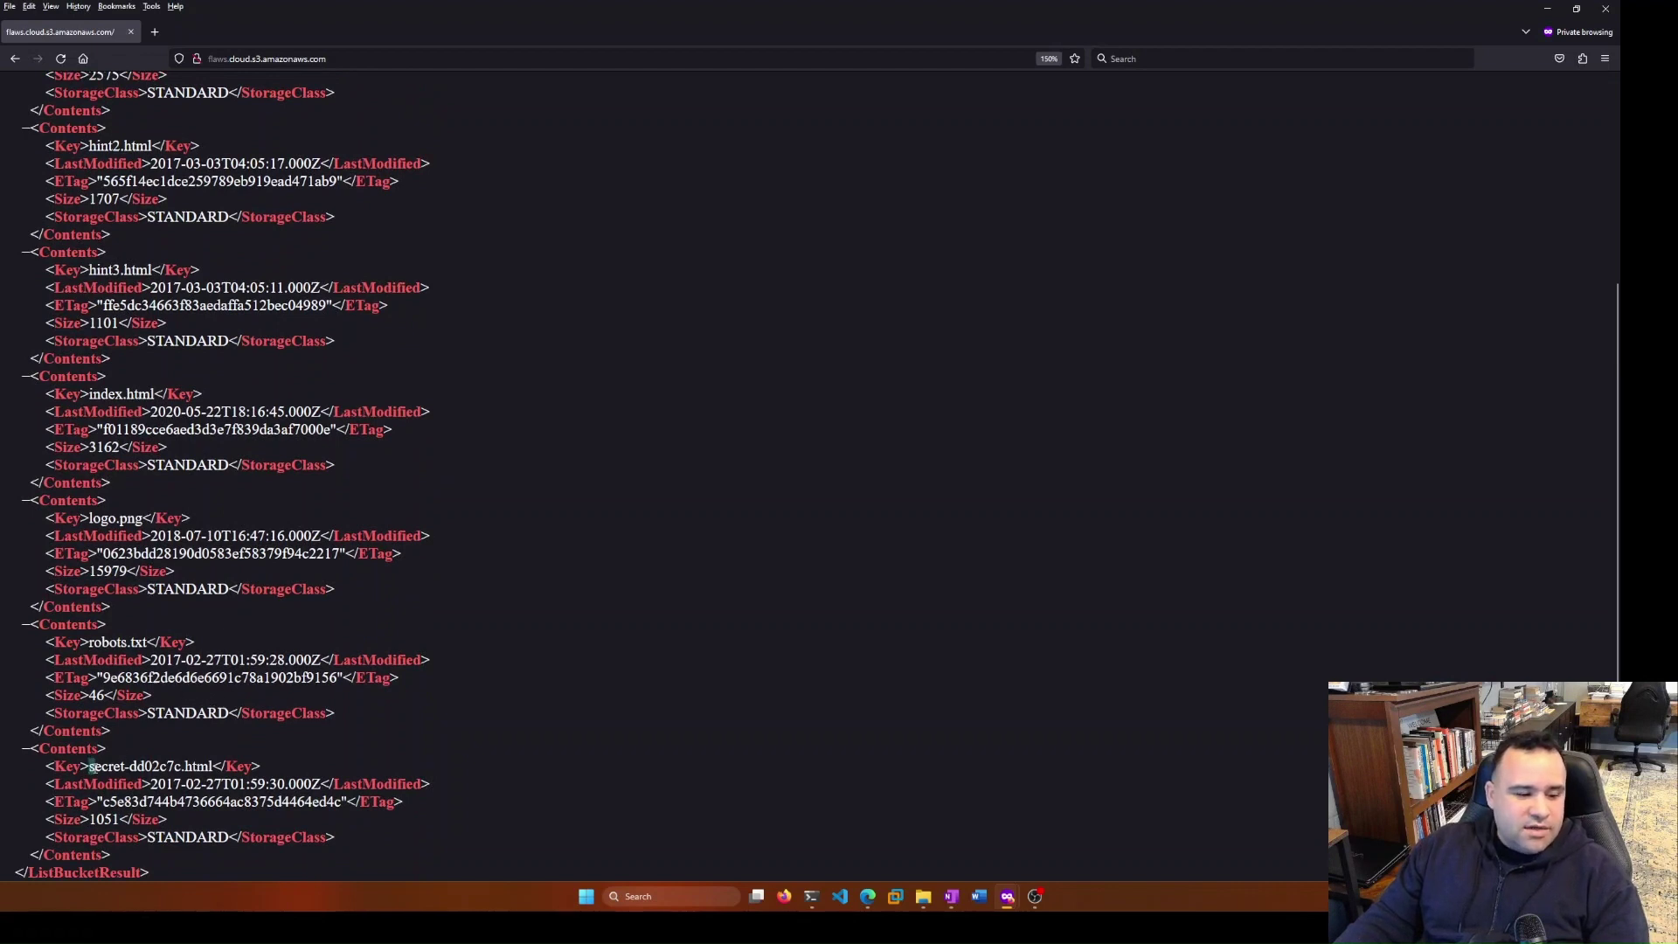
left_click_drag(90, 767, 214, 765)
key("ctrl+c")
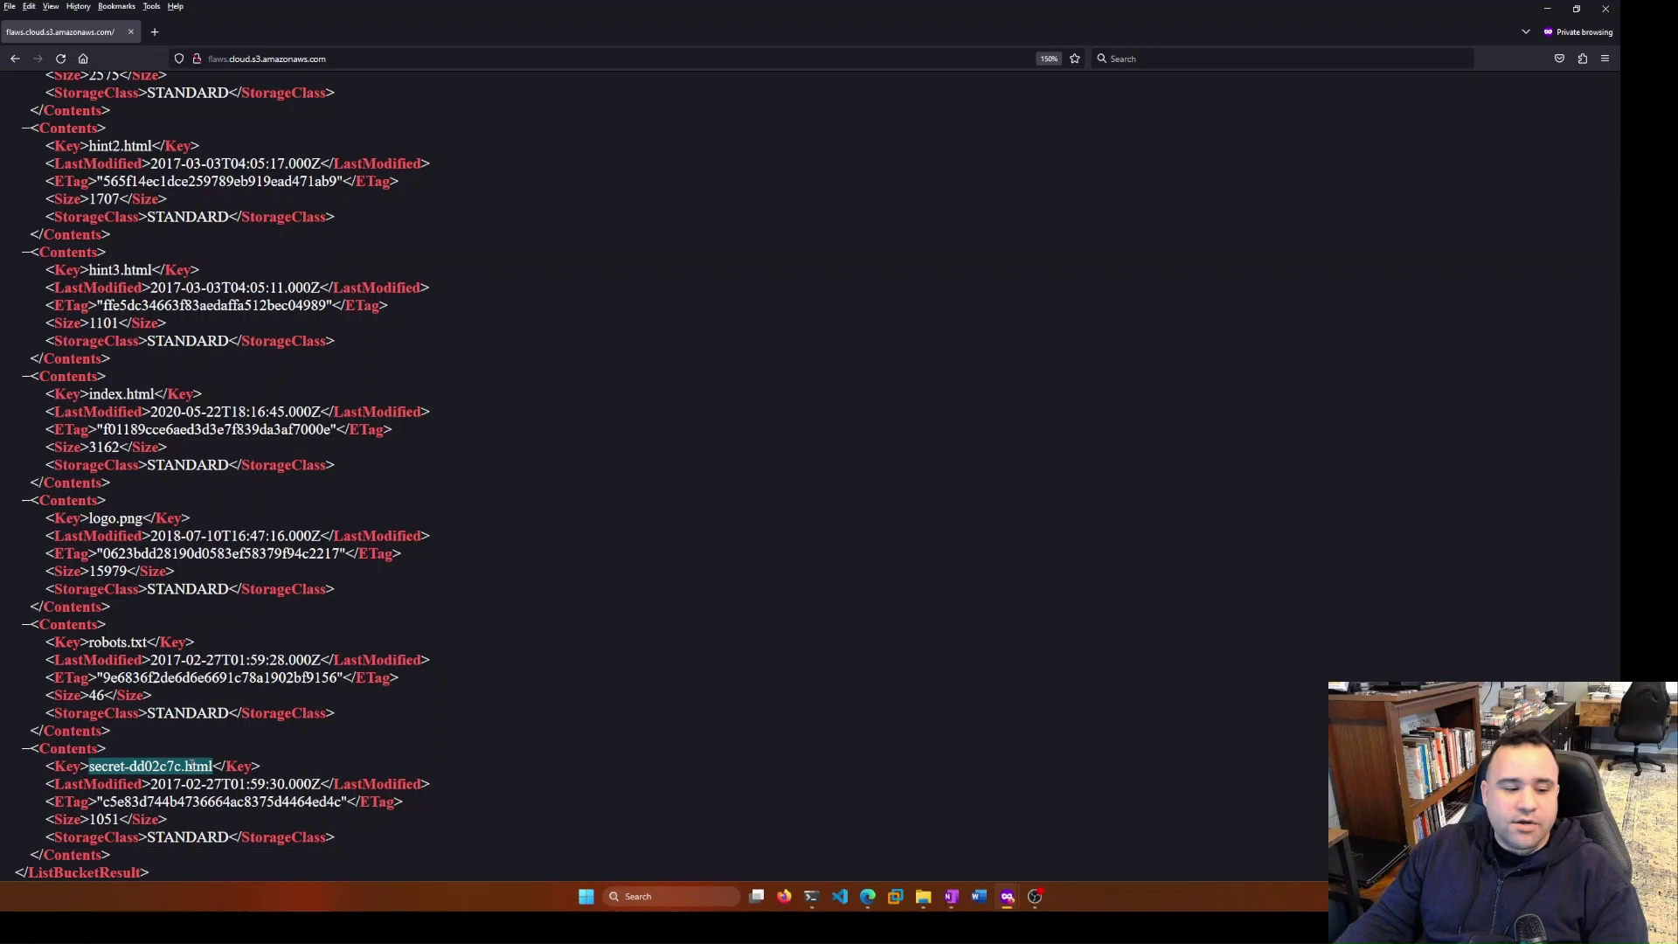
right_click(189, 520)
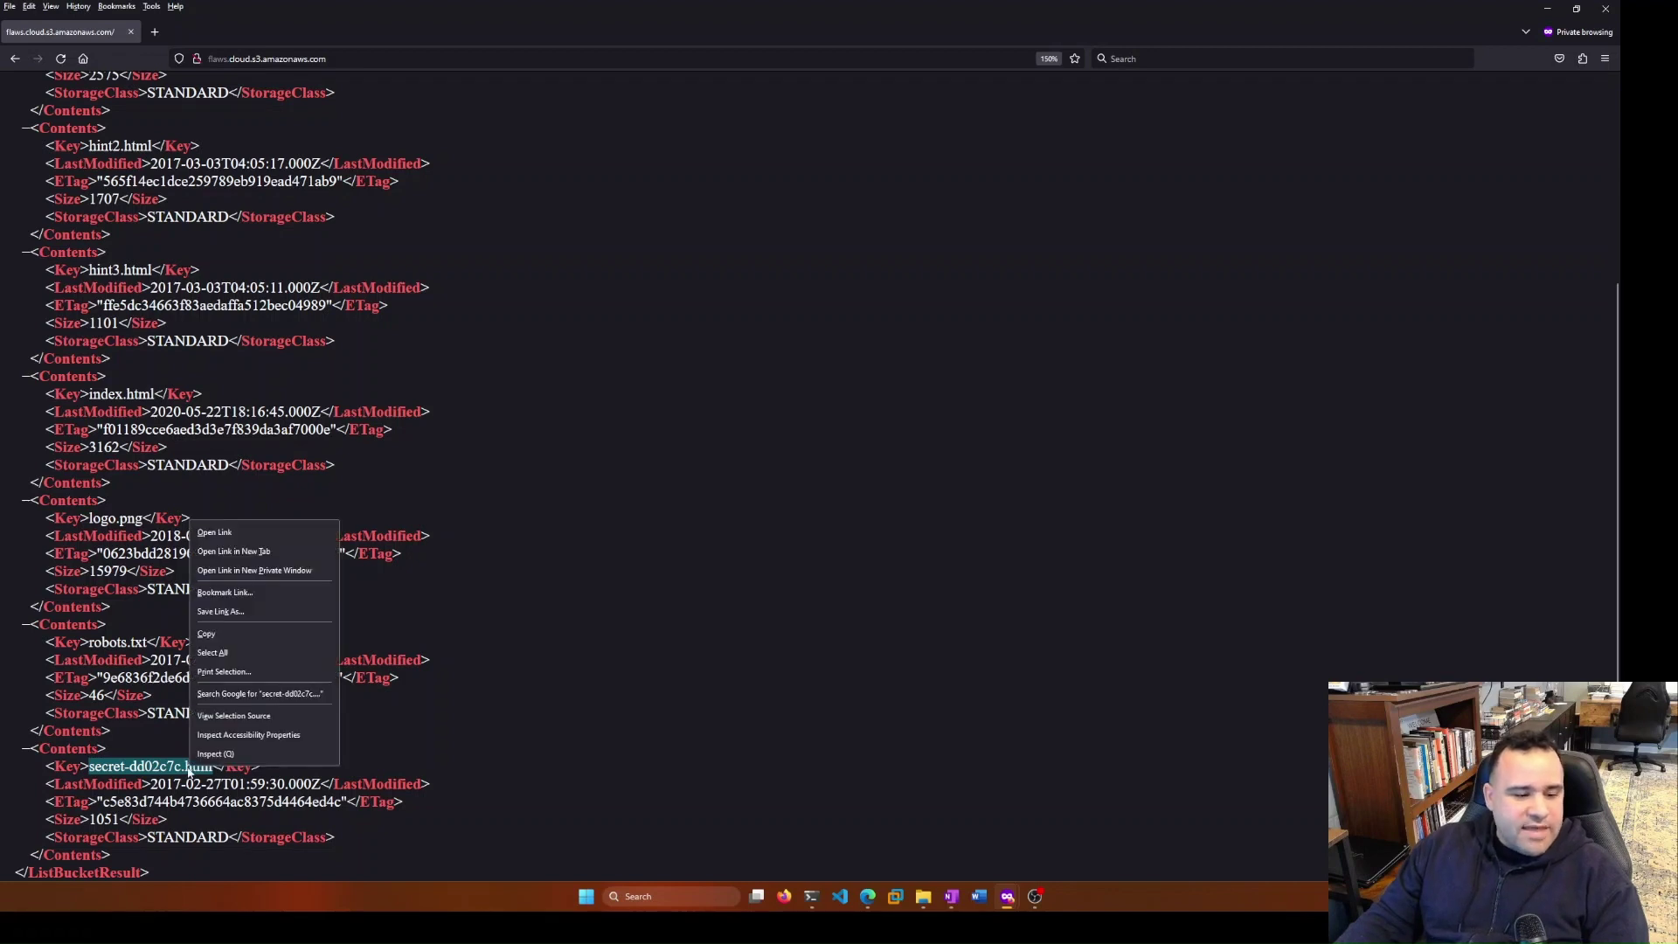
left_click(213, 634)
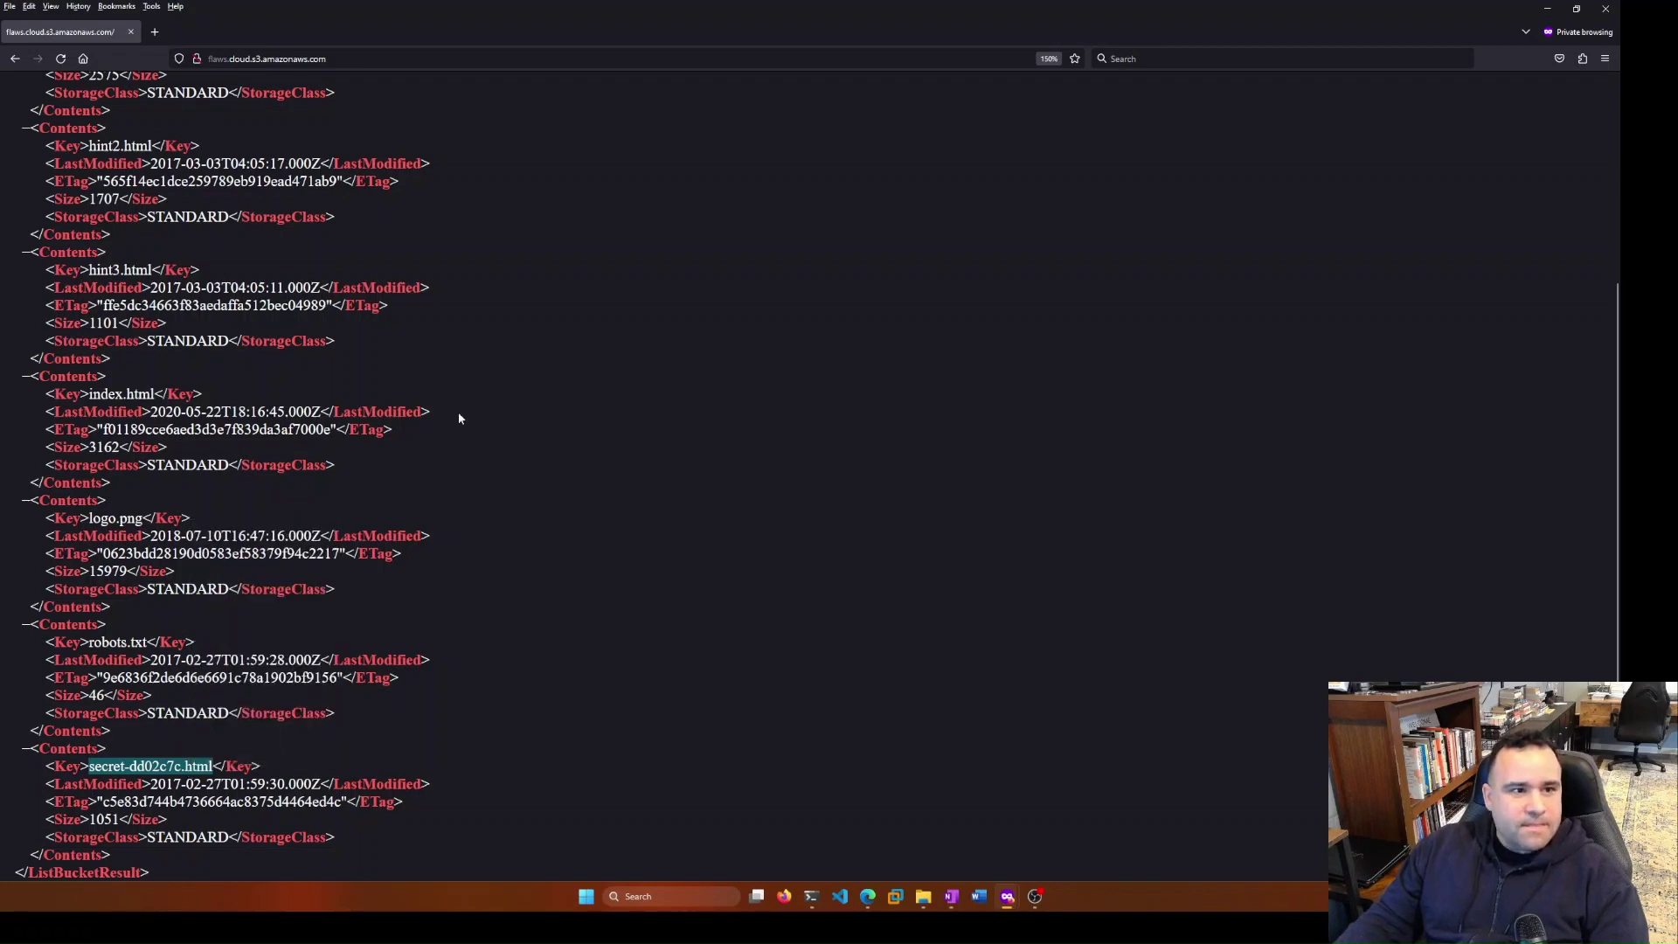
Open flaws.cloud.s3.amazonaws.com/secret-dd02c7c.html and follow its Level 2 link
left_click(495, 58)
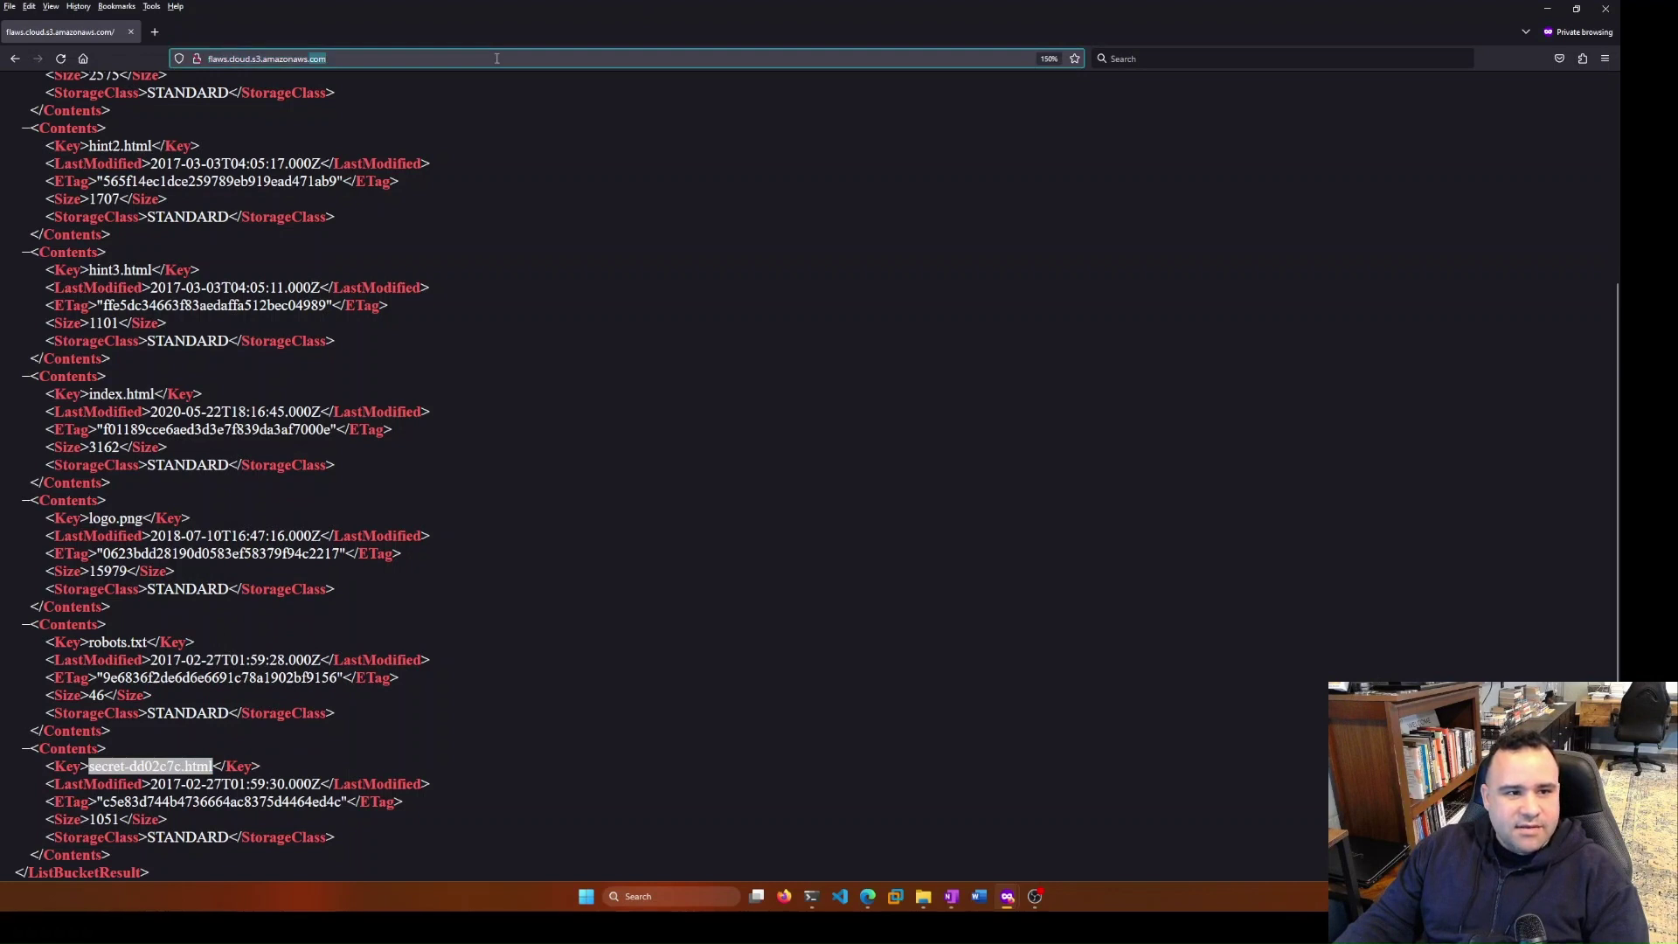
key("End")
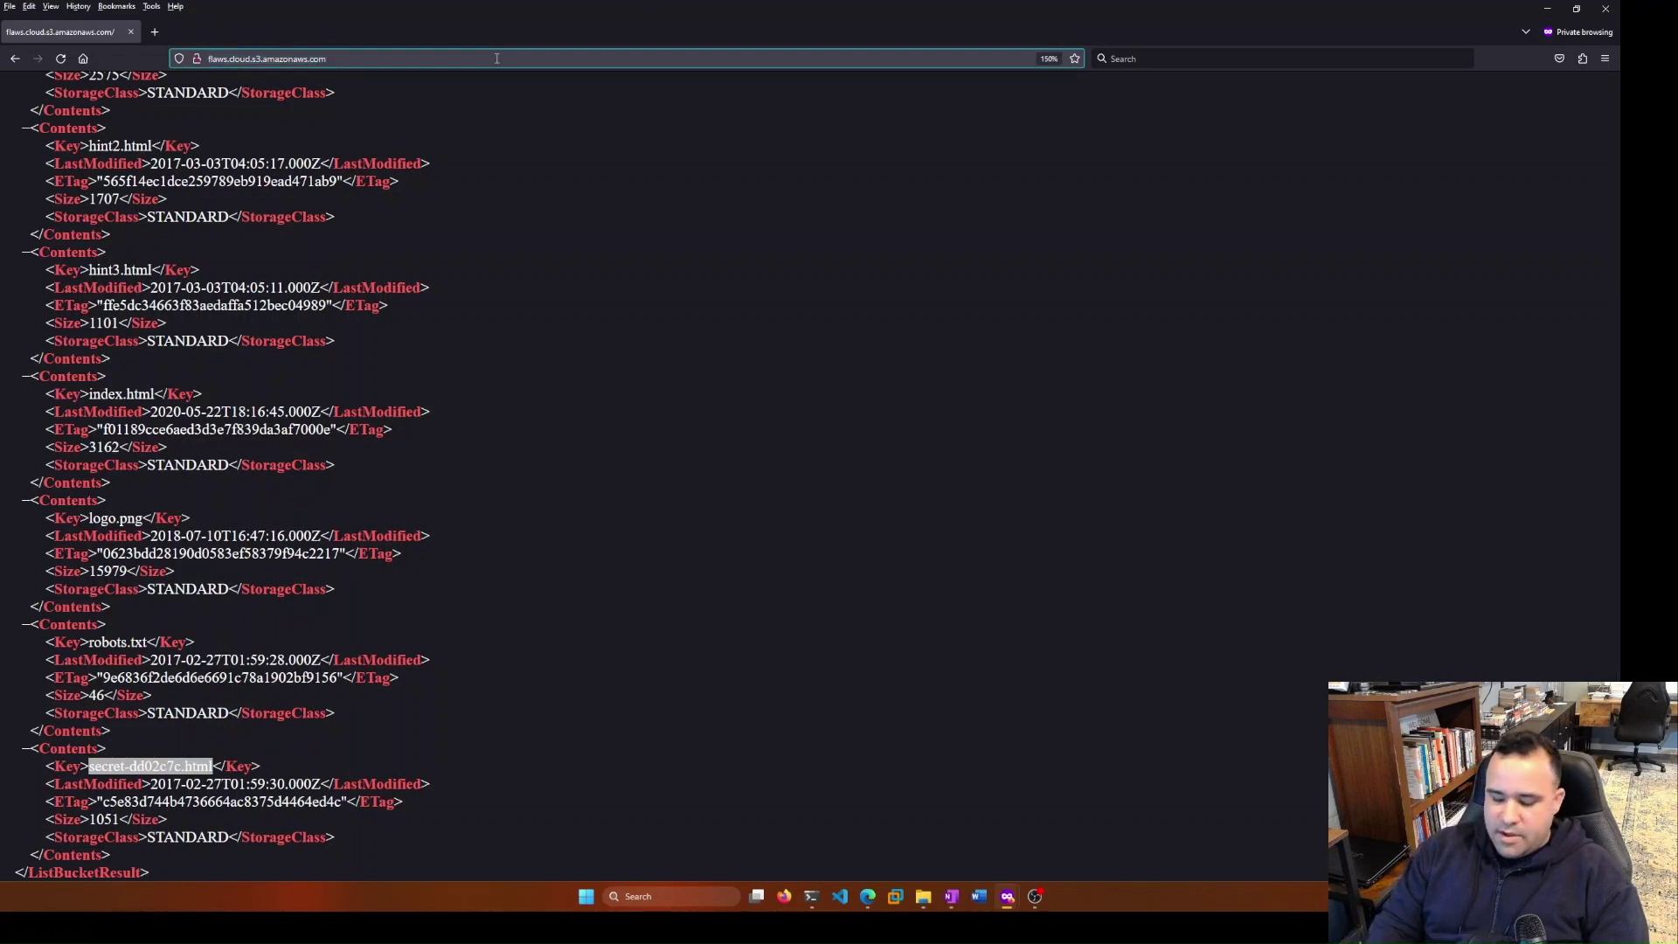
key("ctrl+v")
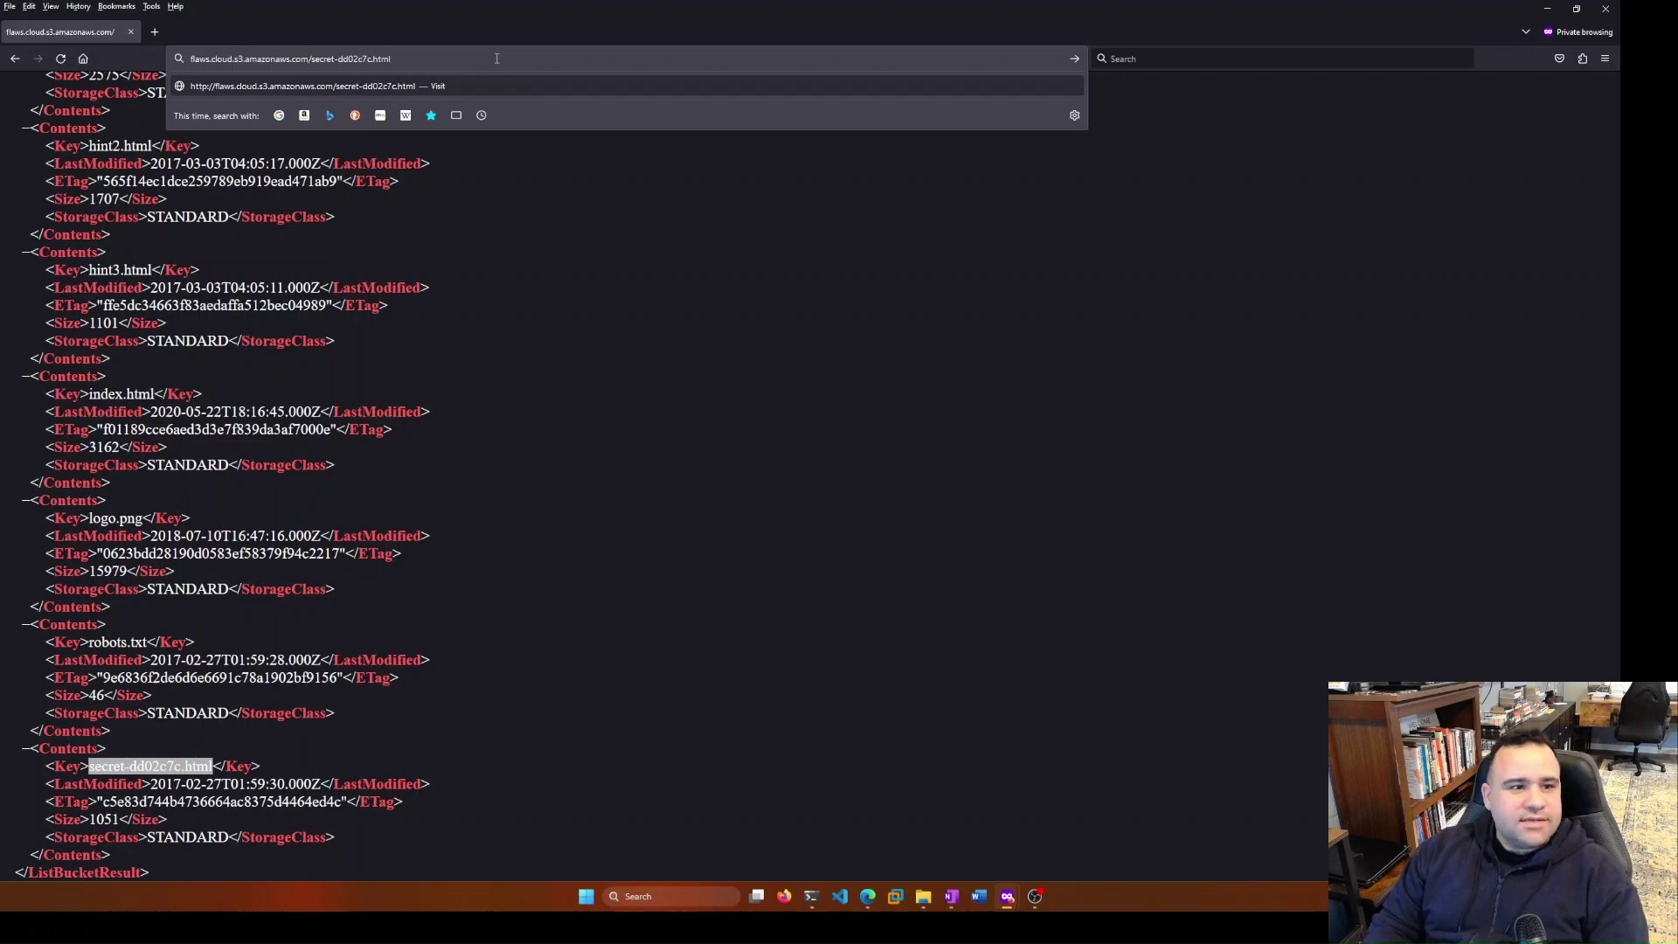
key("Return")
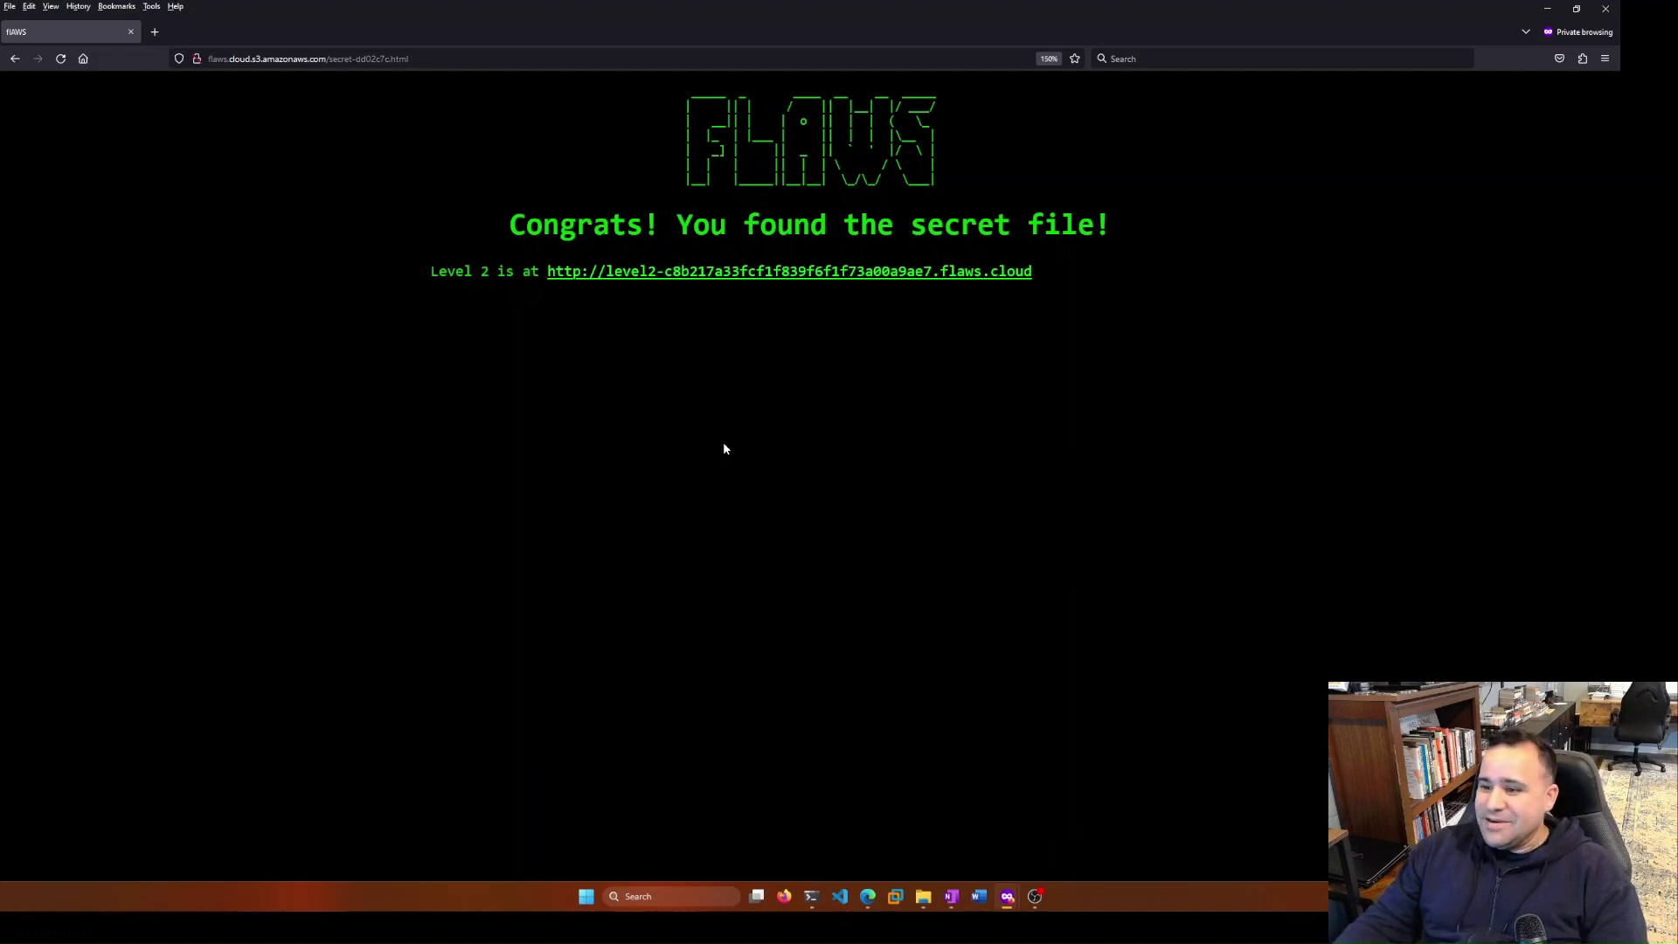
left_click(632, 286)
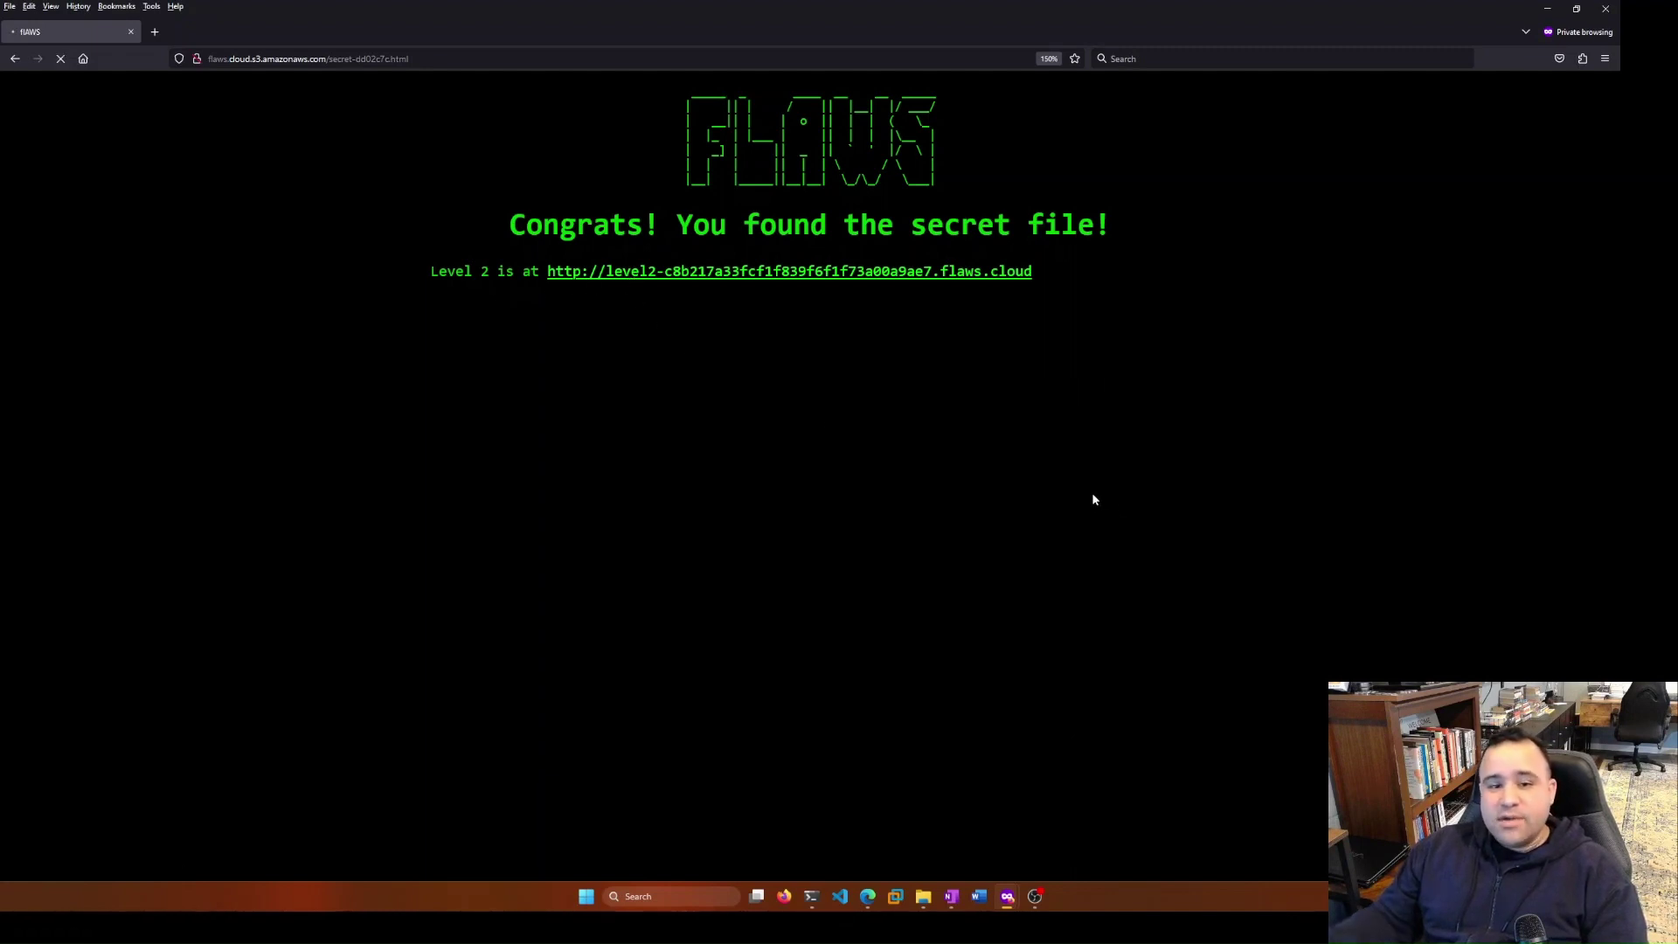